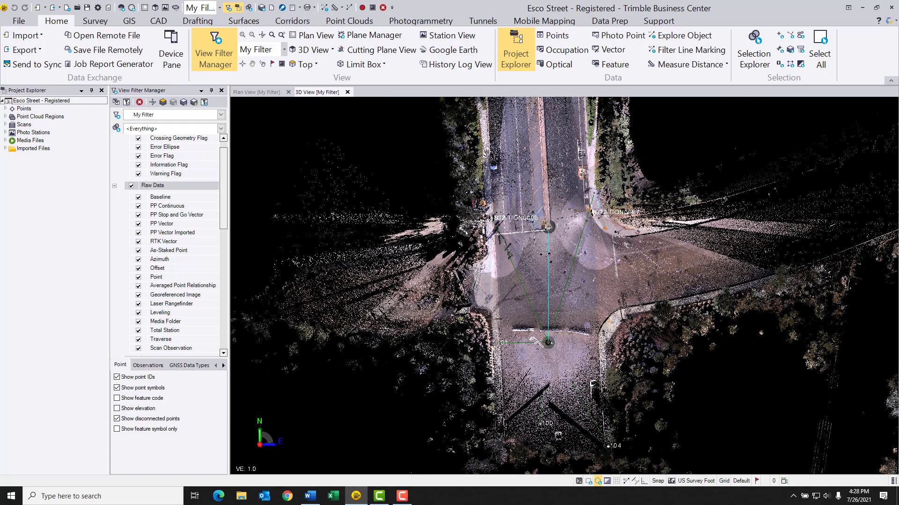
Orbit to an oblique view of the intersection cloud, then open Create CAD Points from Scan Points
middle_click_drag(556, 313, 534, 277)
scroll(545, 238, "up", 5)
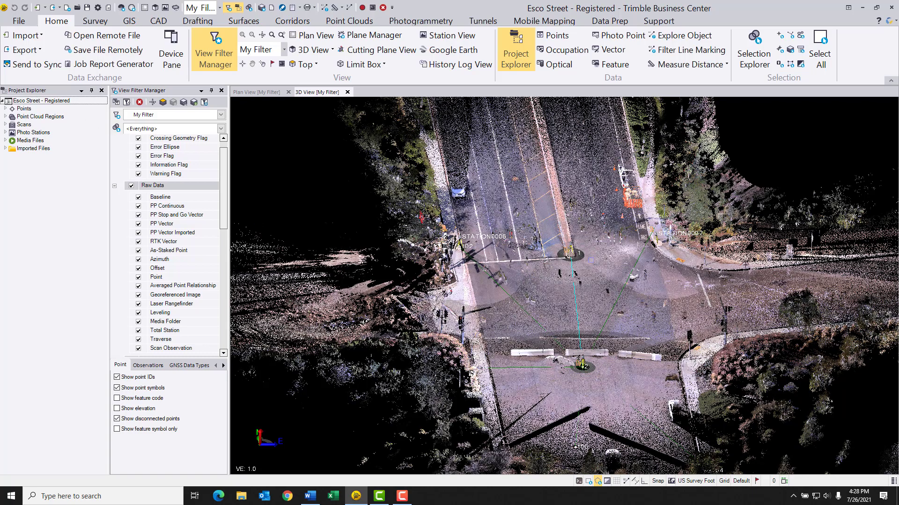
middle_click_drag(572, 271, 535, 315)
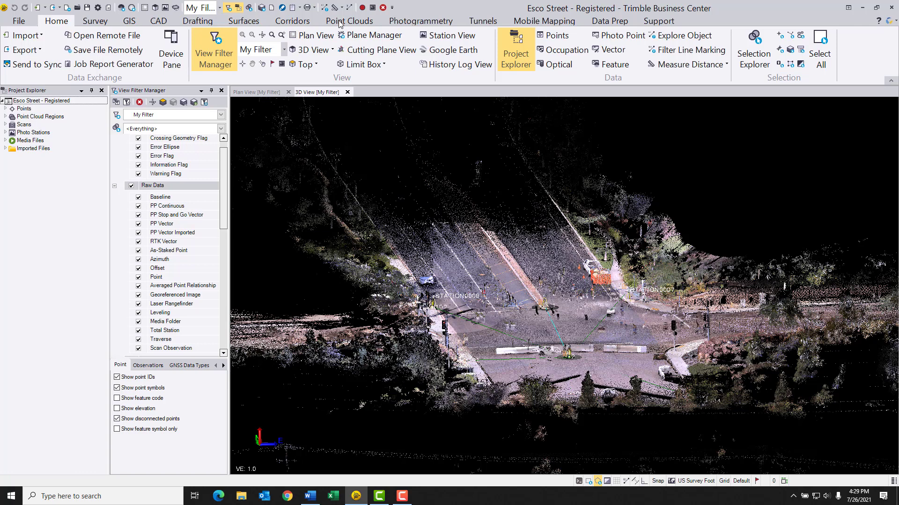
left_click(340, 21)
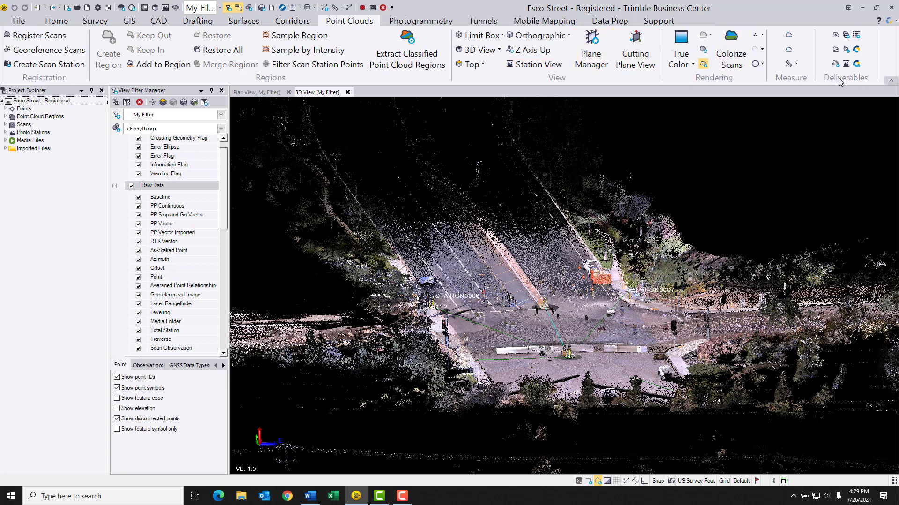
left_click(856, 36)
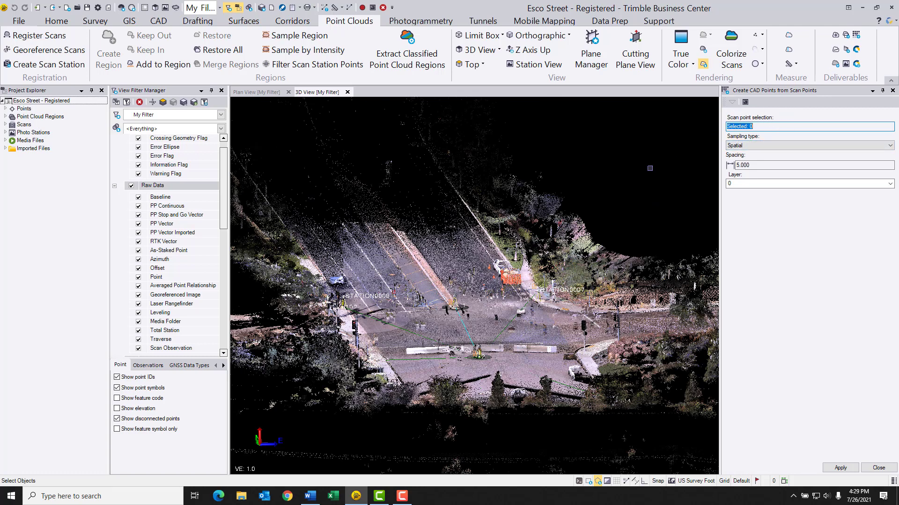
middle_click_drag(444, 257, 425, 342)
scroll(445, 256, "up", 5)
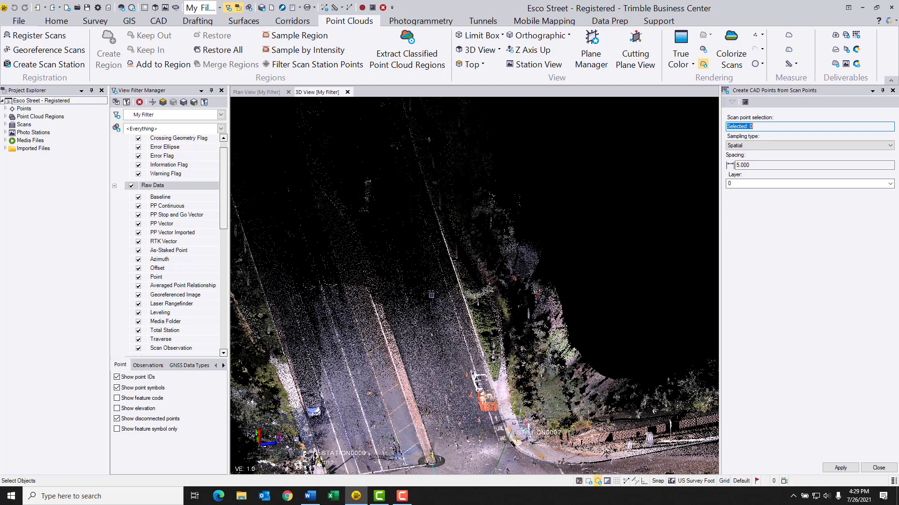
middle_click_drag(444, 351, 430, 339)
left_click(759, 126)
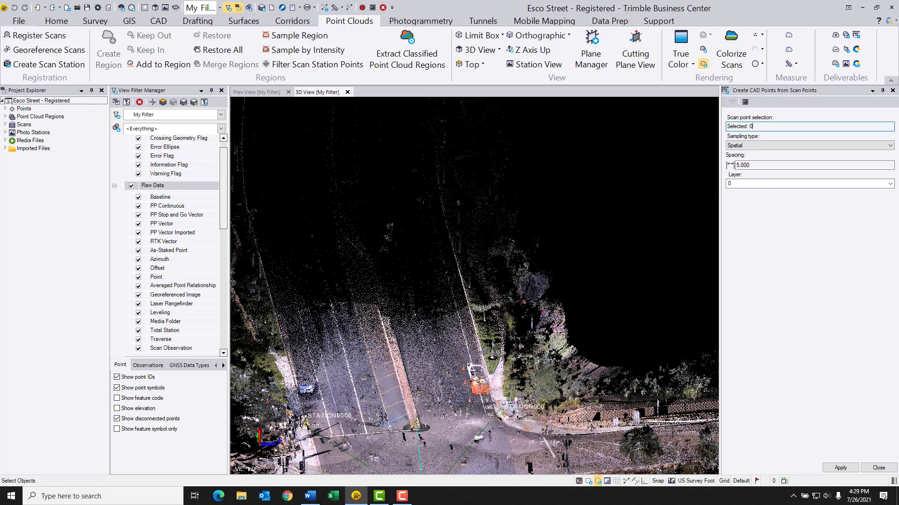
middle_click_drag(553, 308, 597, 125)
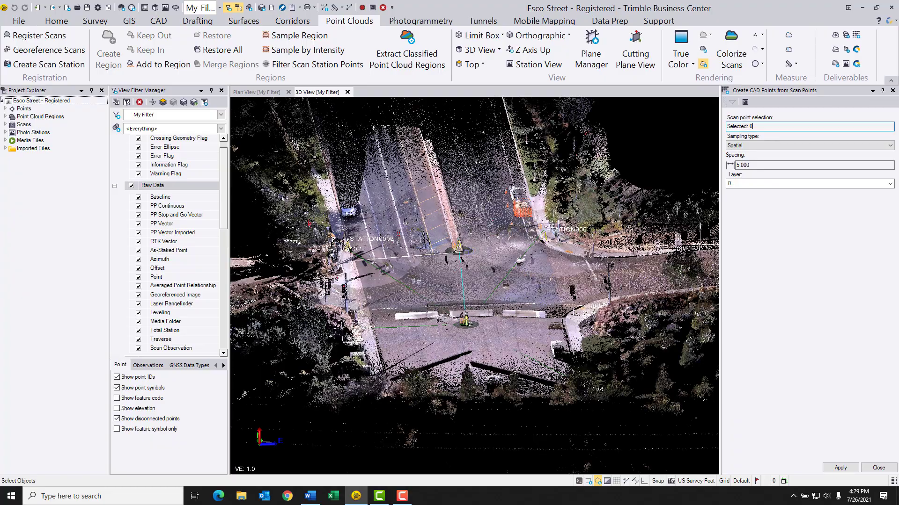
scroll(445, 262, "up", 5)
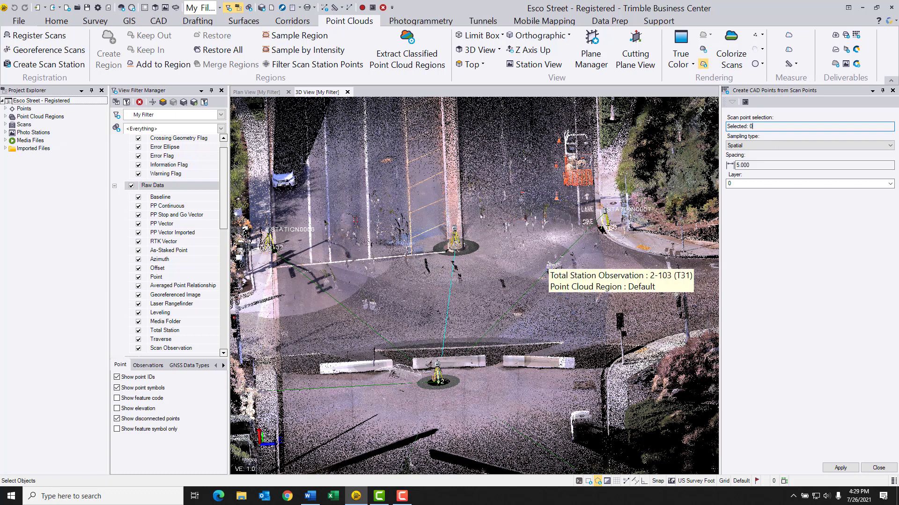
middle_click_drag(325, 223, 302, 215)
scroll(418, 302, "up", 2)
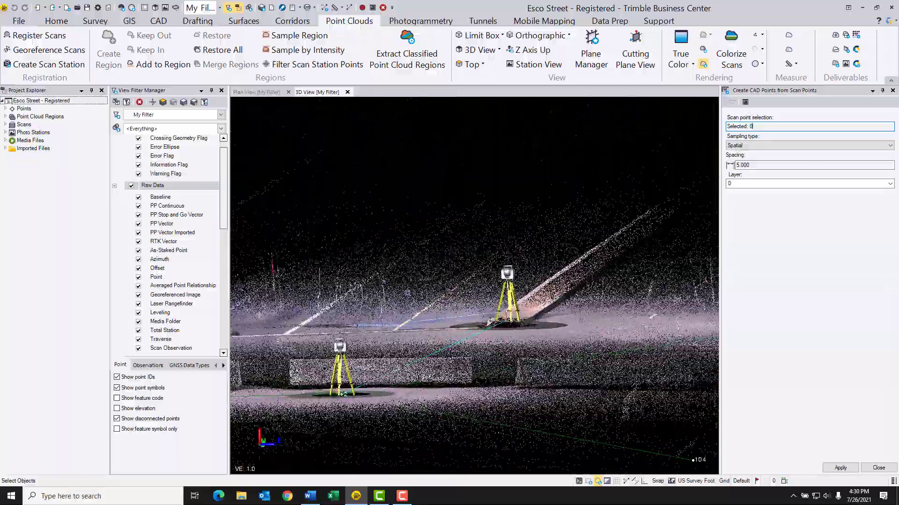
scroll(418, 302, "up", 3)
mouse_move(417, 302)
middle_mouse_down()
mouse_move(402, 299)
mouse_move(409, 302)
middle_mouse_up()
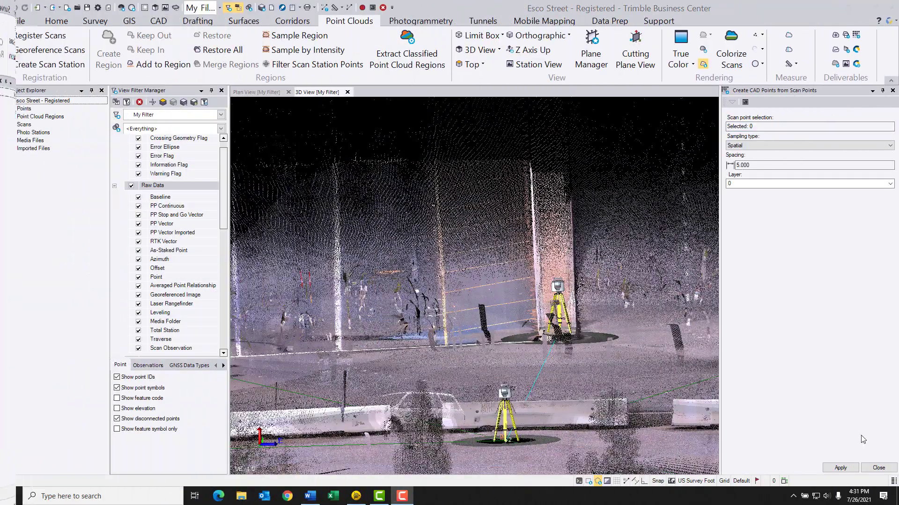
Close the CAD points pane, switch to Plan View and pan along the road to the intersection
left_click(878, 468)
left_click(256, 92)
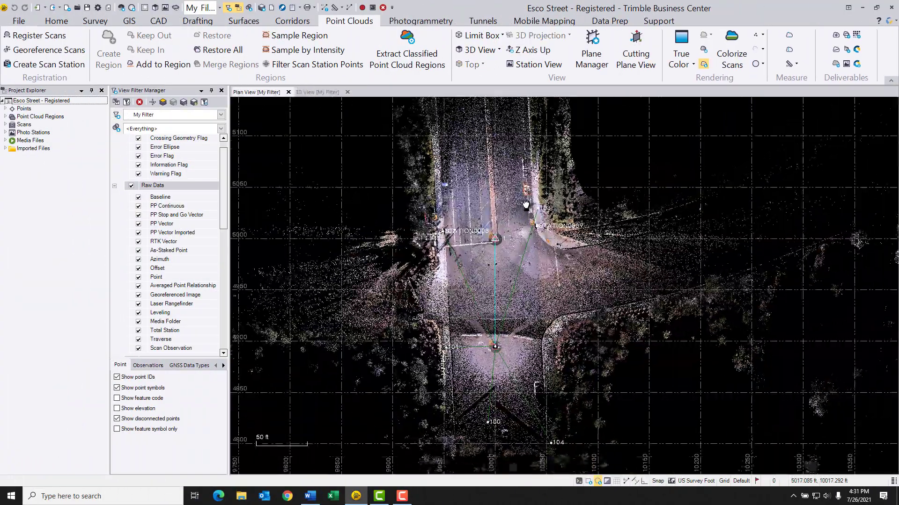
scroll(492, 250, "up", 10)
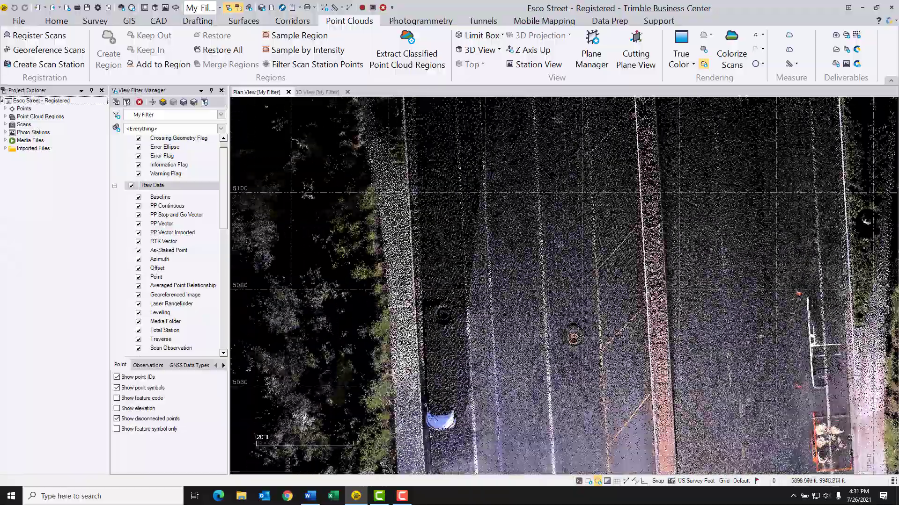
middle_click_drag(492, 249, 491, 75)
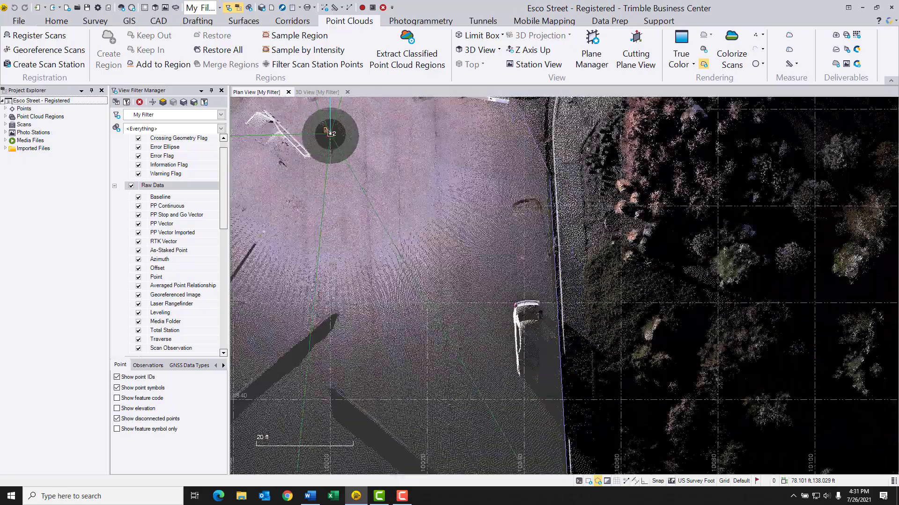
mouse_move(326, 131)
middle_mouse_down()
mouse_move(326, 342)
mouse_move(329, 120)
mouse_move(332, 290)
mouse_move(356, 468)
middle_mouse_up()
scroll(582, 238, "down", 3)
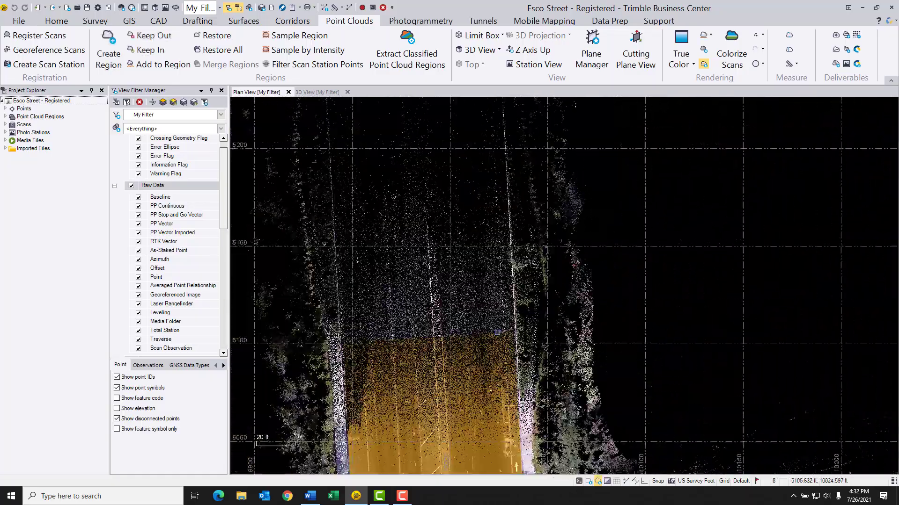
scroll(521, 241, "down", 3)
Create a new point cloud region from the fenced road area, named 'Intersection'
left_click(109, 51)
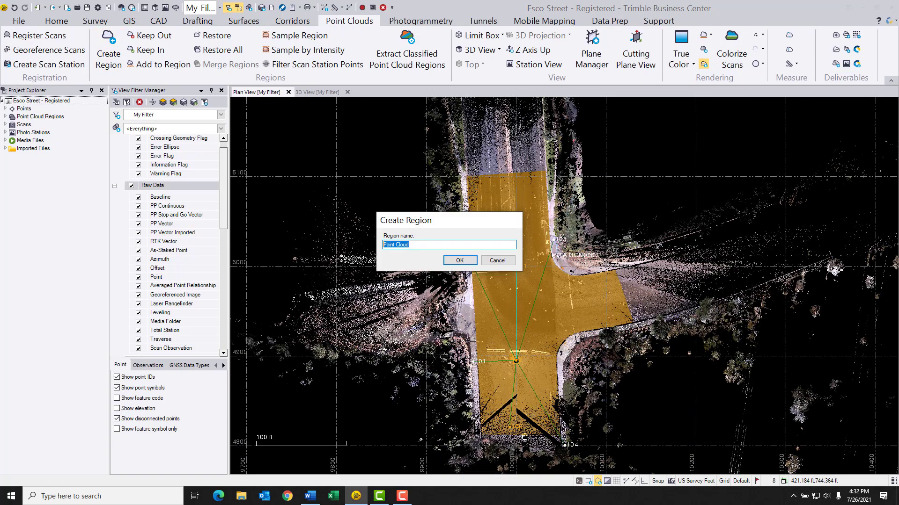
type("Intersection")
left_click(459, 260)
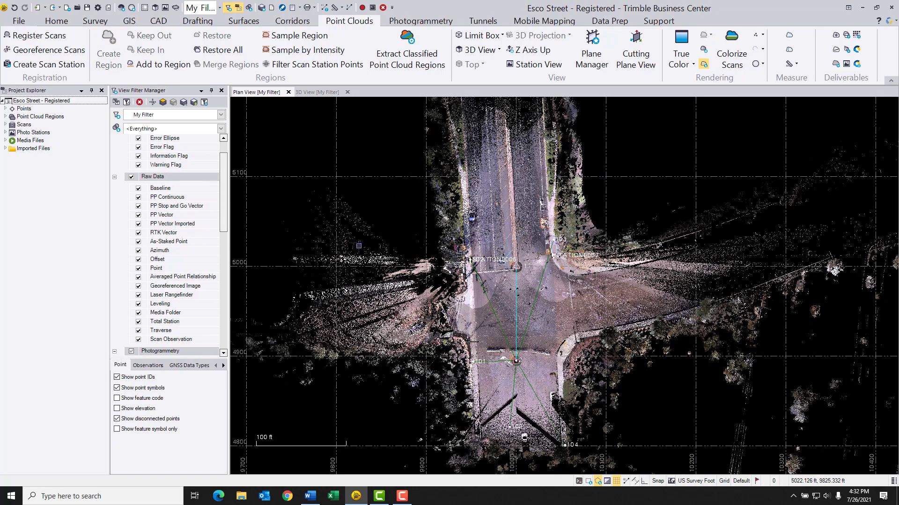
scroll(178, 257, "down", 8)
Hide the Default region and extract classified regions from the Area of Interest region
left_click(138, 347)
middle_click_drag(712, 271, 720, 251)
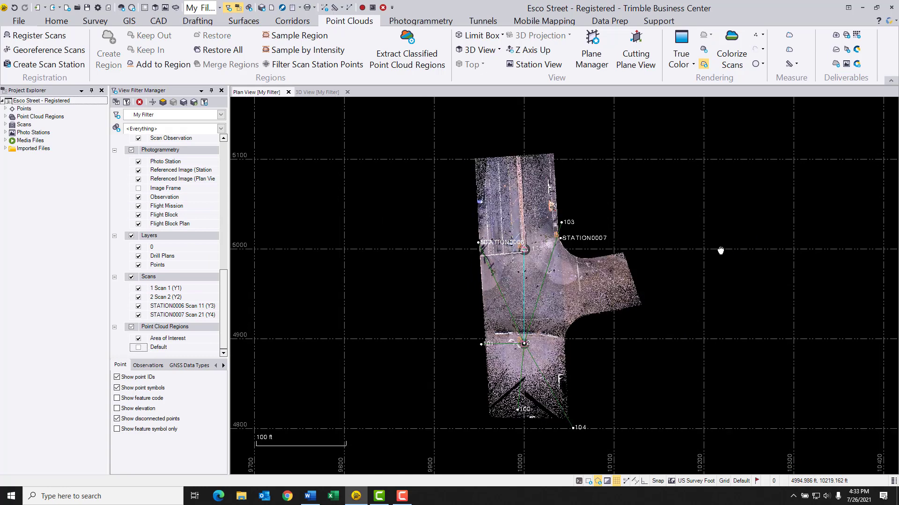
left_click(5, 116)
left_click(37, 124)
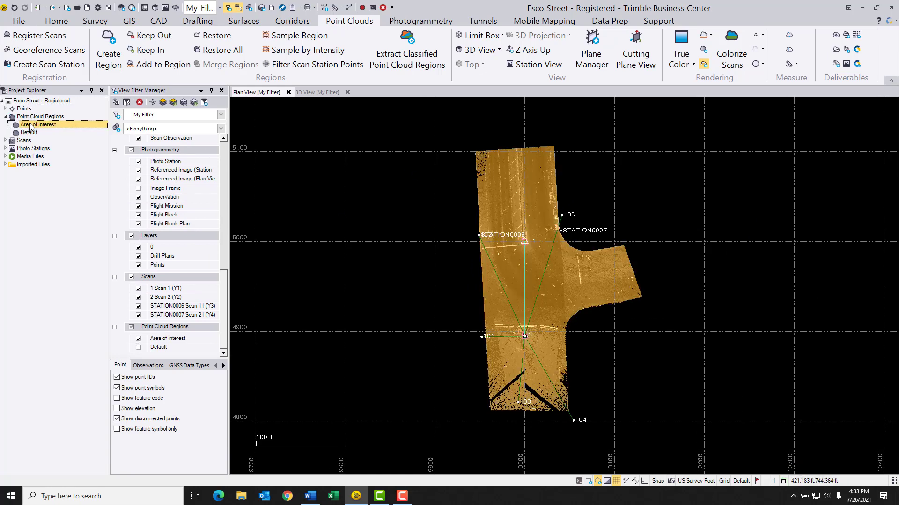
left_click(420, 54)
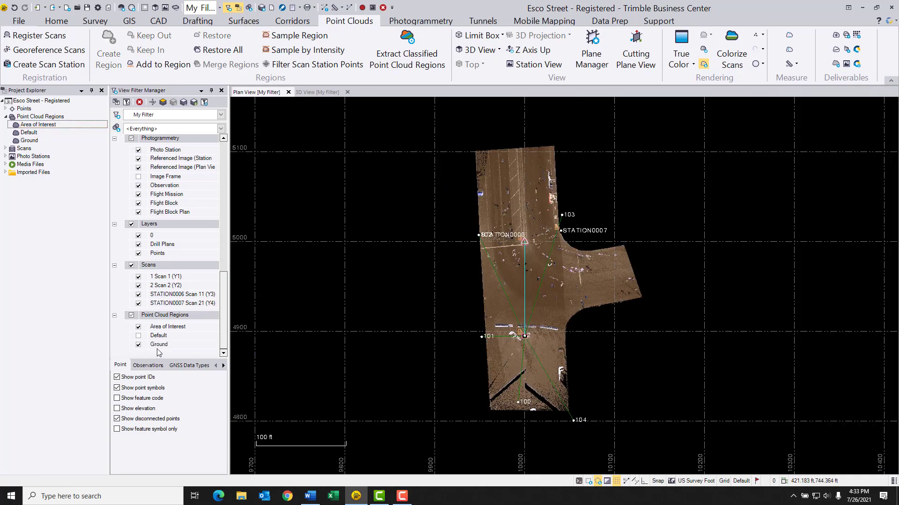
Hide Area of Interest, fence the stray points in a top-down 3D view, and add them to Default
left_click(138, 327)
left_click(317, 92)
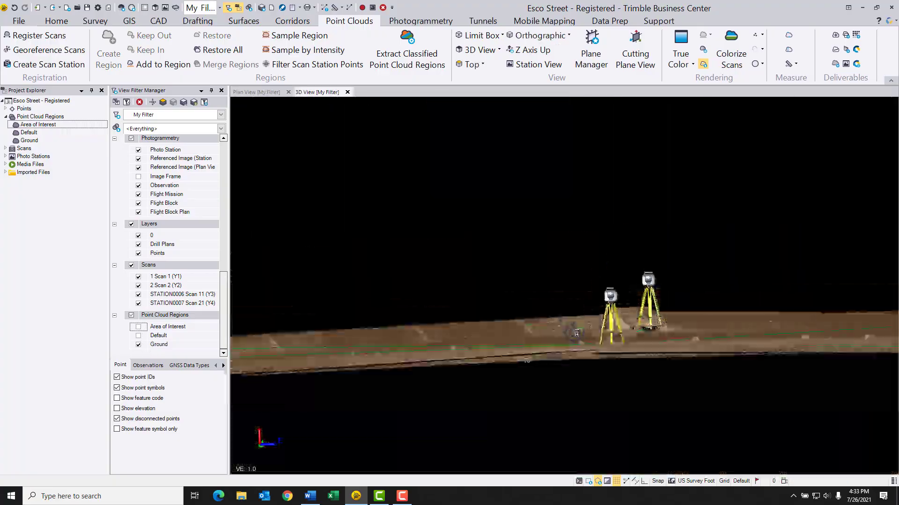
left_click_drag(580, 336, 584, 463)
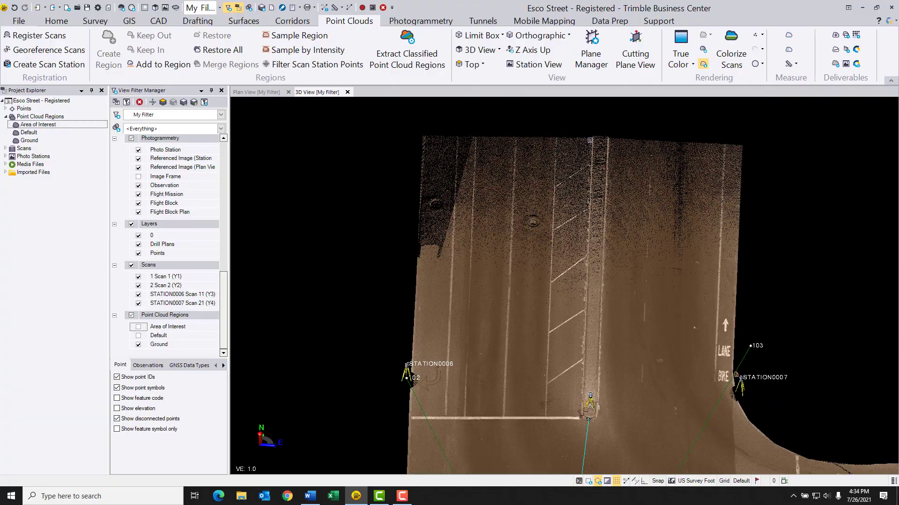
scroll(574, 414, "up", 5)
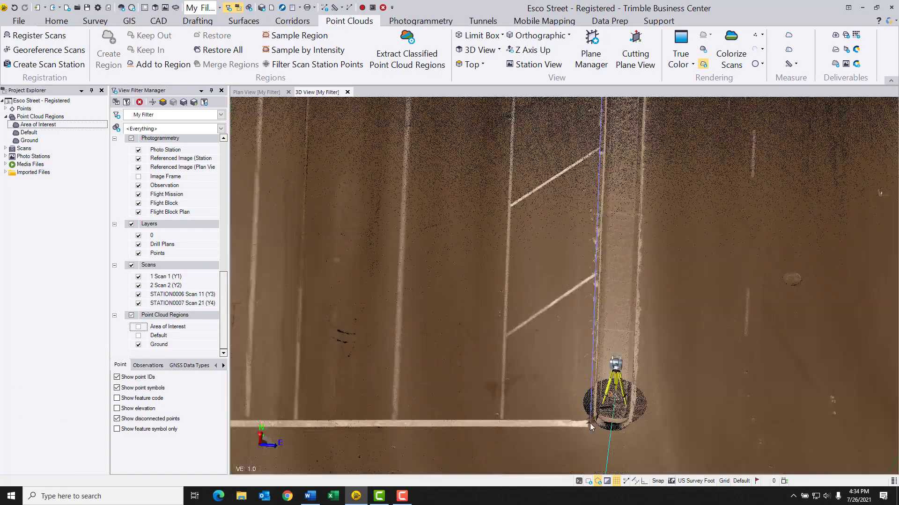
double_click(665, 333)
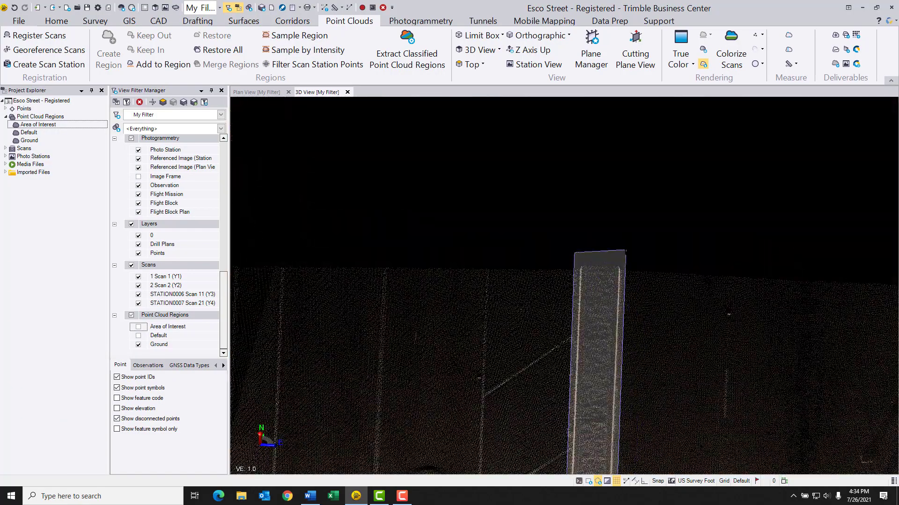
left_click(148, 66)
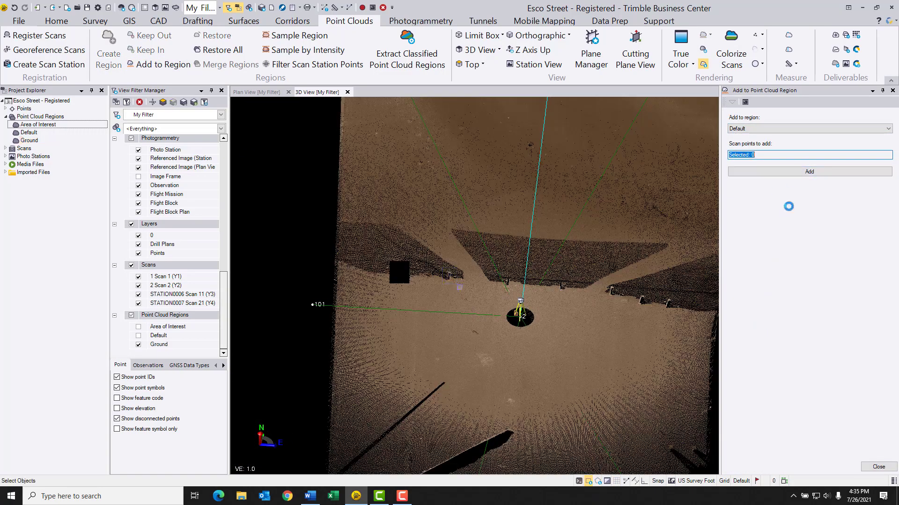
left_click(814, 174)
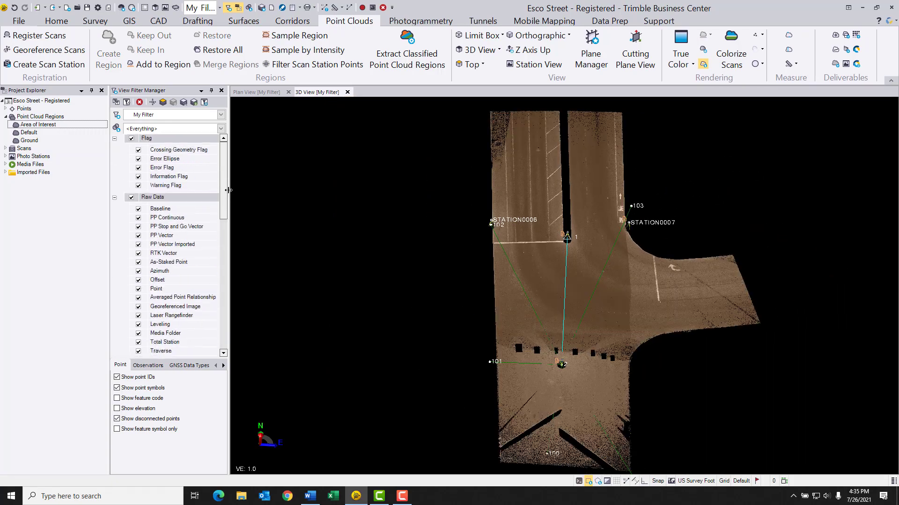
Hide all Raw Data and reopen Create CAD Points from Scan Points
left_click(131, 197)
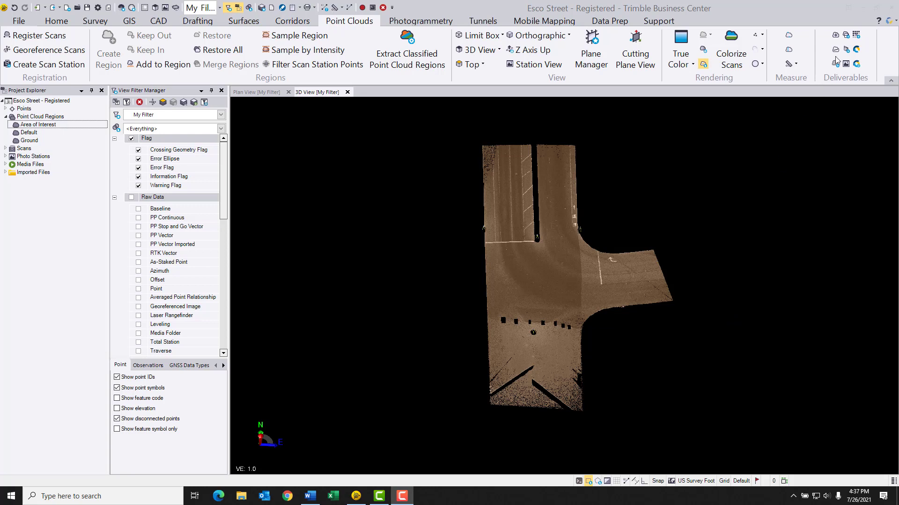
left_click(856, 35)
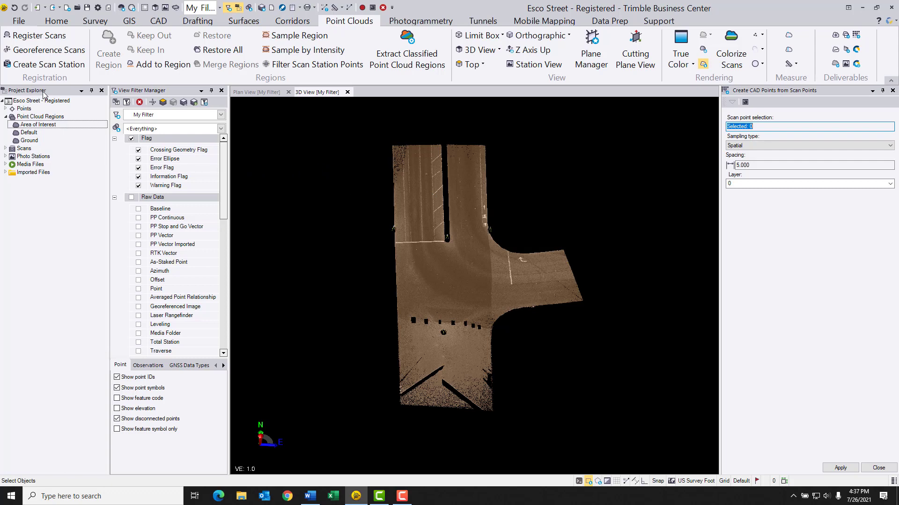
left_click(29, 140)
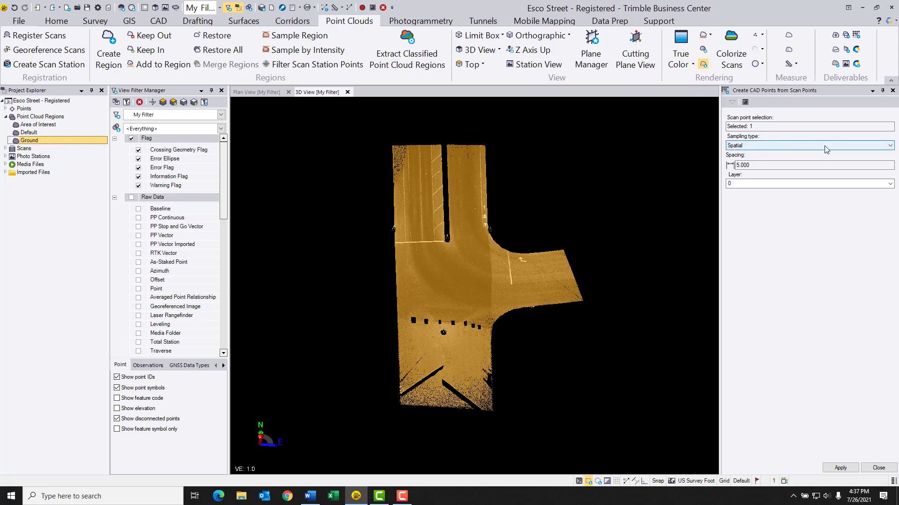
left_click(891, 147)
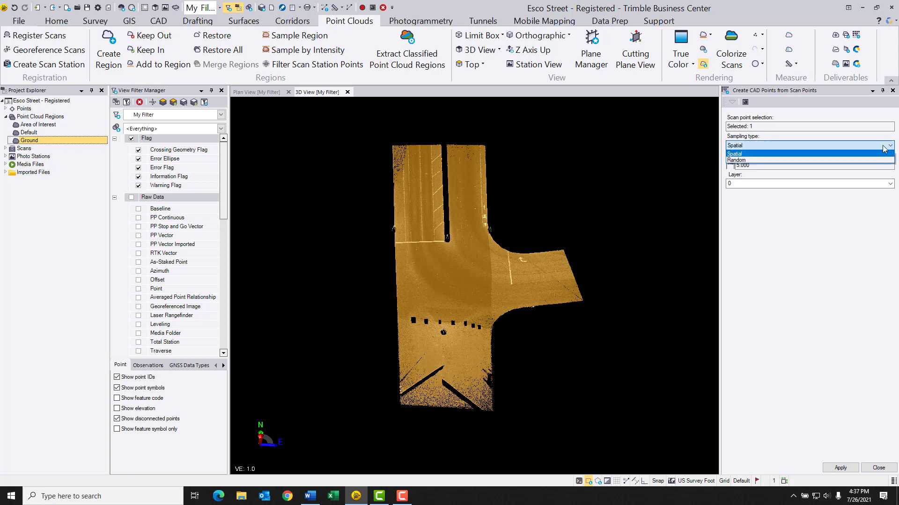
left_click(736, 160)
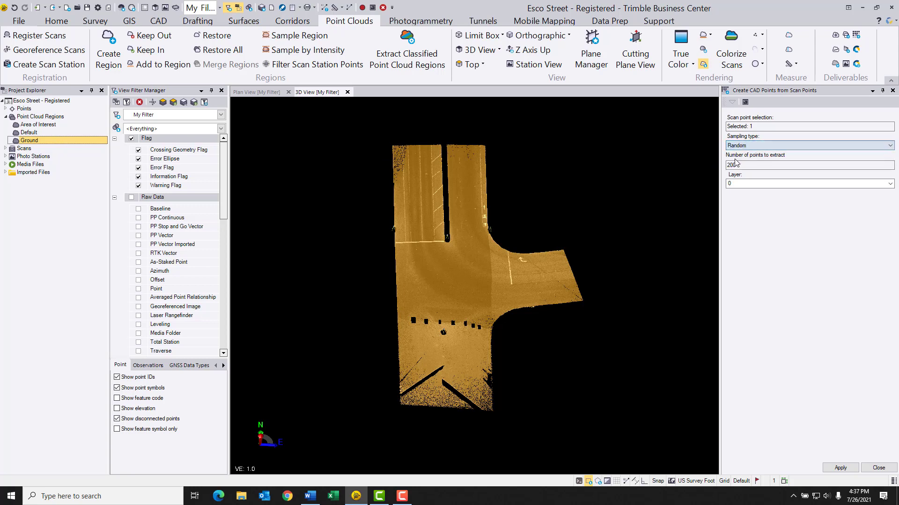
left_click(746, 165)
left_click_drag(746, 165, 720, 167)
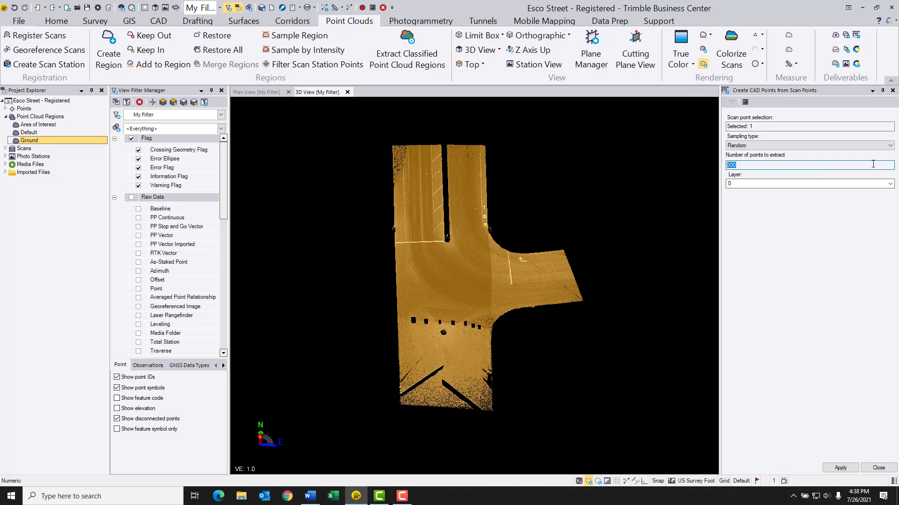
left_click(891, 147)
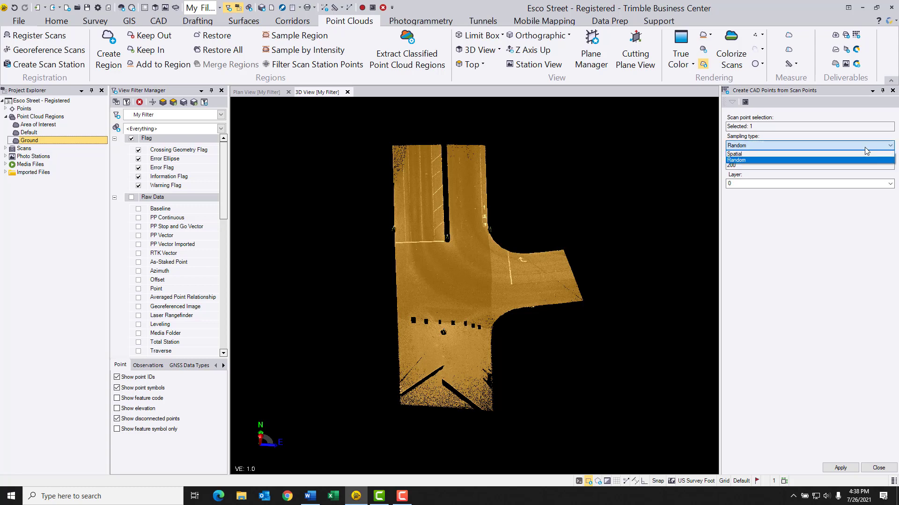
left_click(735, 154)
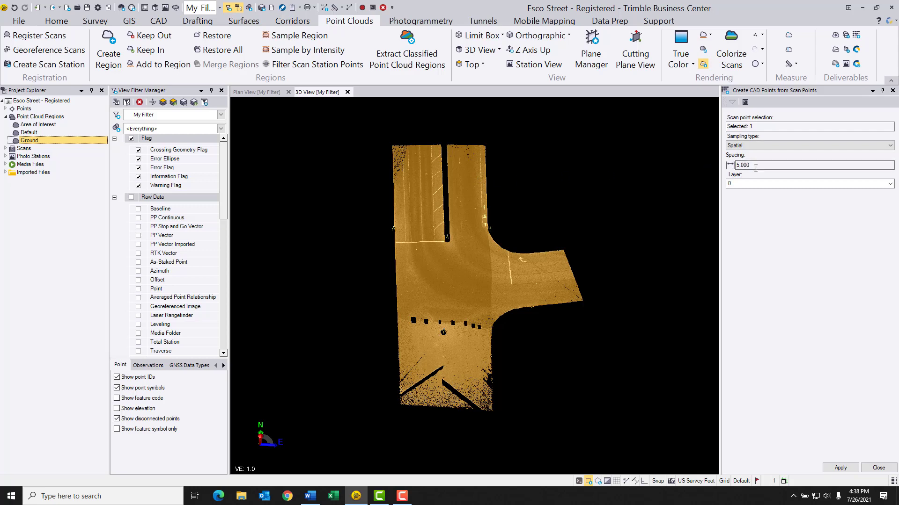
Create a new layer named 'CAD Points' and set it as the output layer
left_click(890, 185)
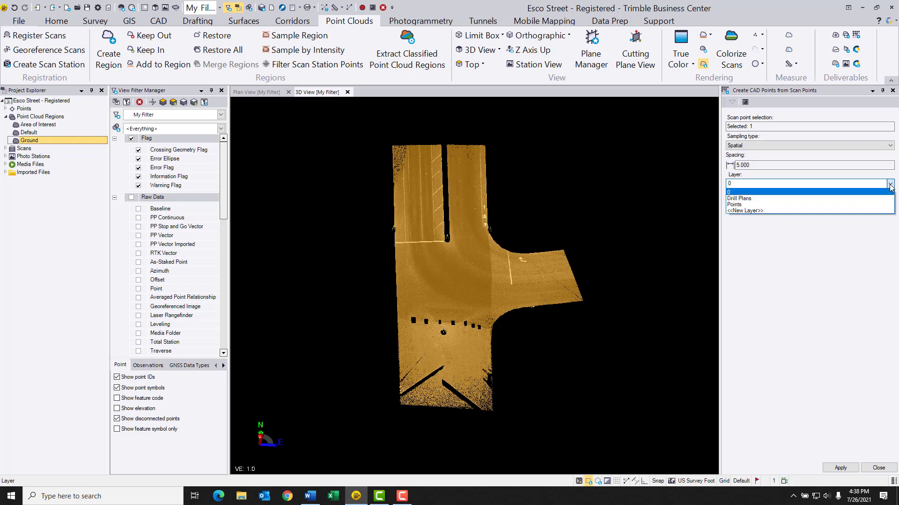
left_click(738, 211)
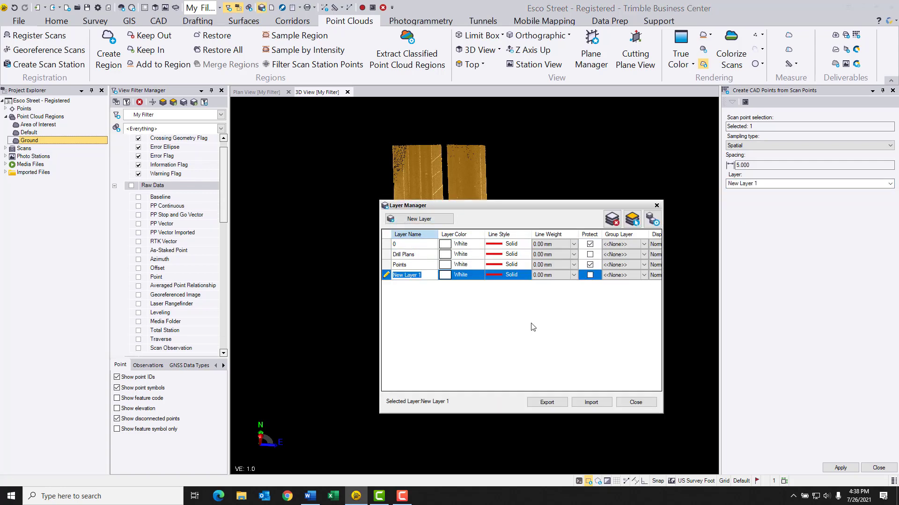
type("CAD Points")
left_click(643, 404)
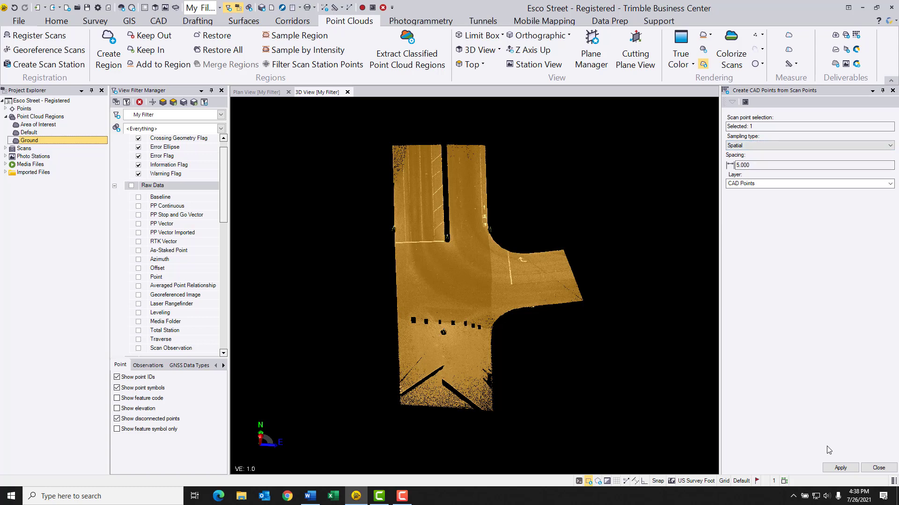
Generate CAD points at 5.000 spacing from the Ground region, then hide all scans
left_click(840, 468)
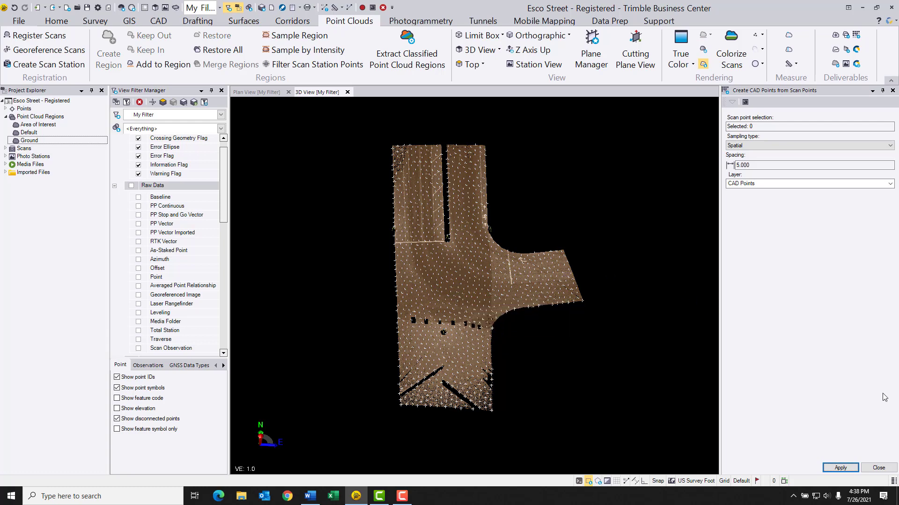
left_click(878, 468)
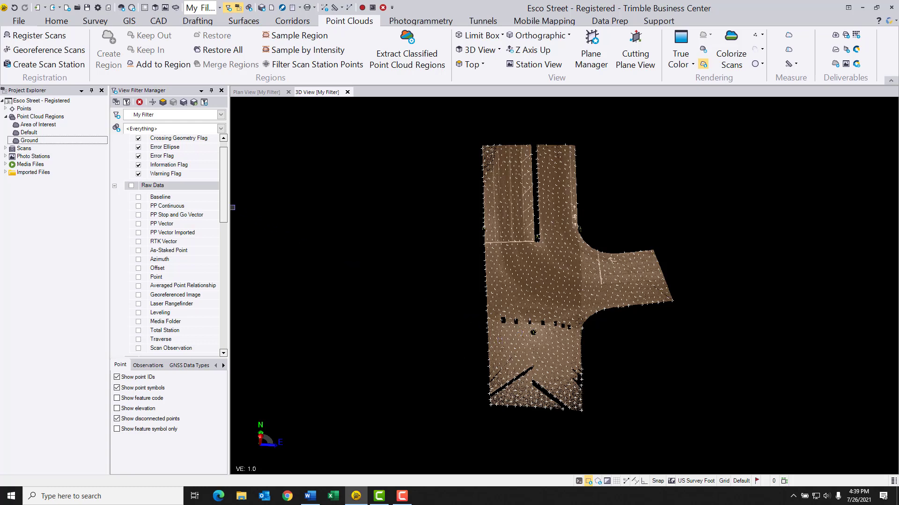
left_click_drag(223, 200, 230, 305)
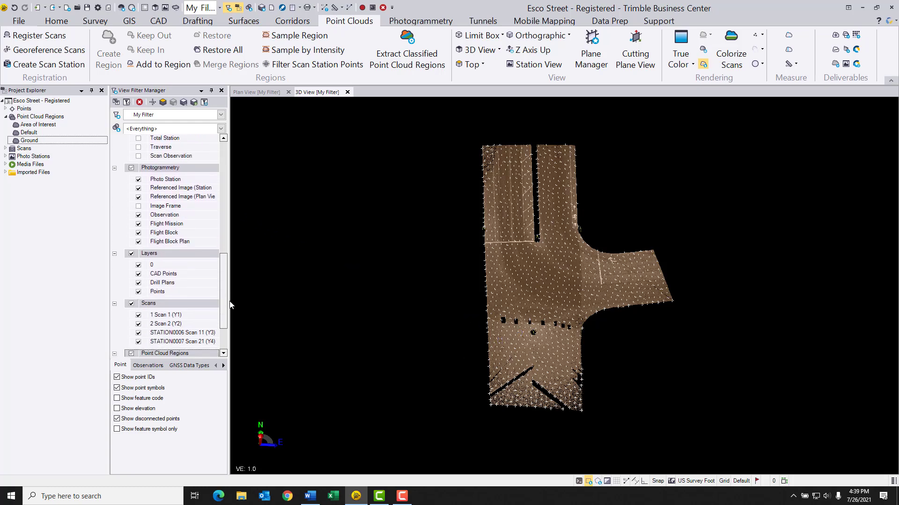
left_click(131, 303)
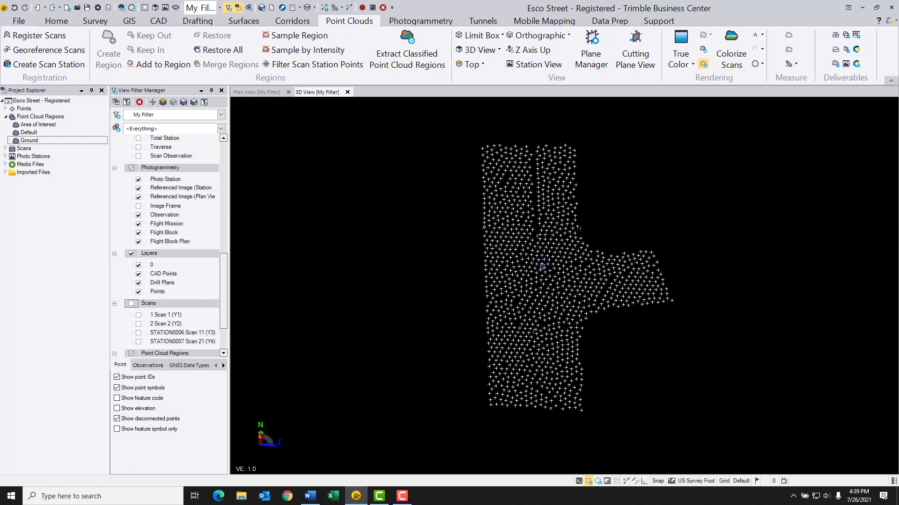
scroll(542, 267, "up", 2)
scroll(540, 268, "down", 2)
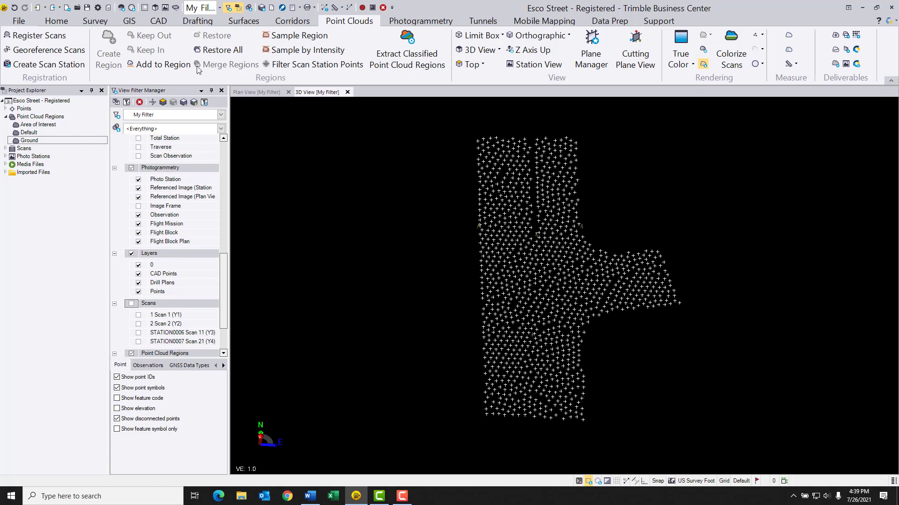
left_click(158, 21)
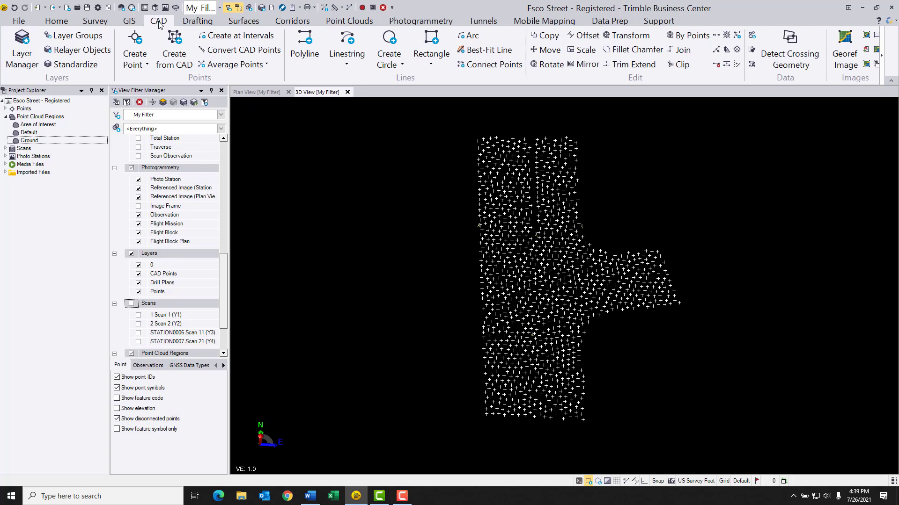
Select all 1171 objects on the CAD Points layer and enable CAD points and mesh vertices
left_click(177, 40)
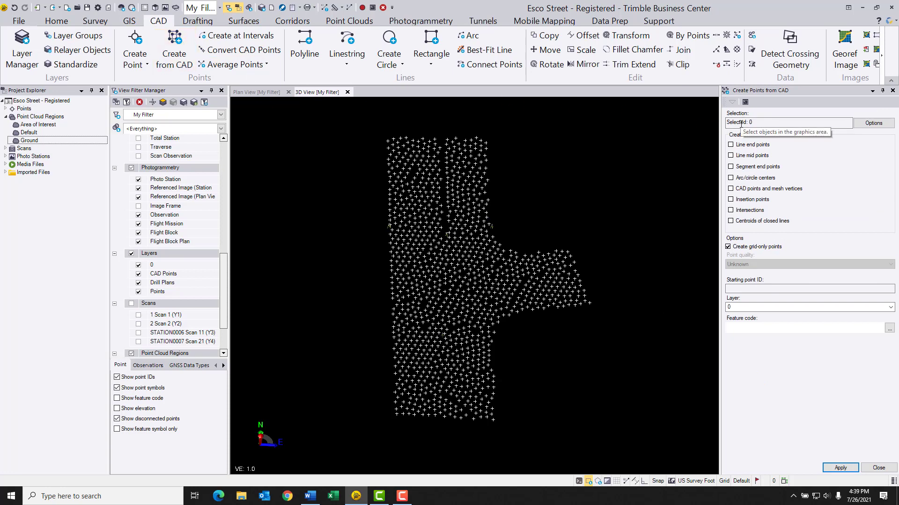
left_click(800, 127)
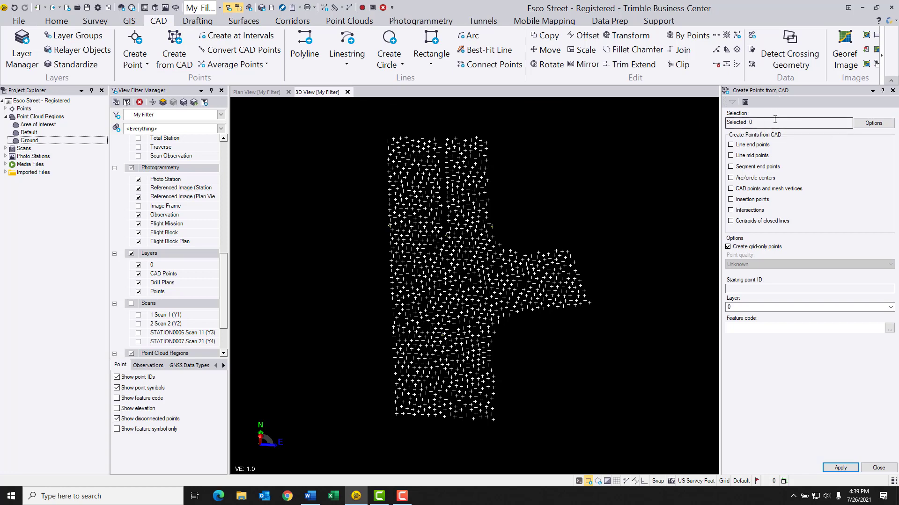
left_click(873, 124)
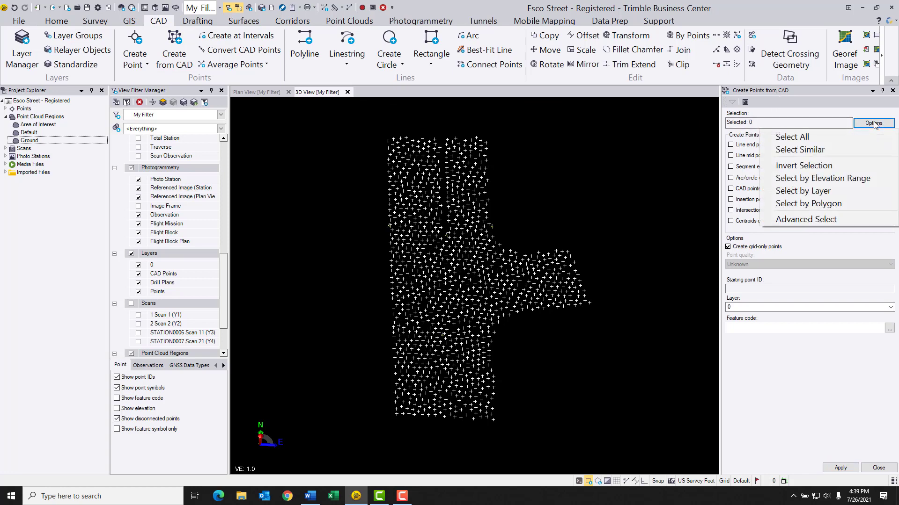
left_click(790, 192)
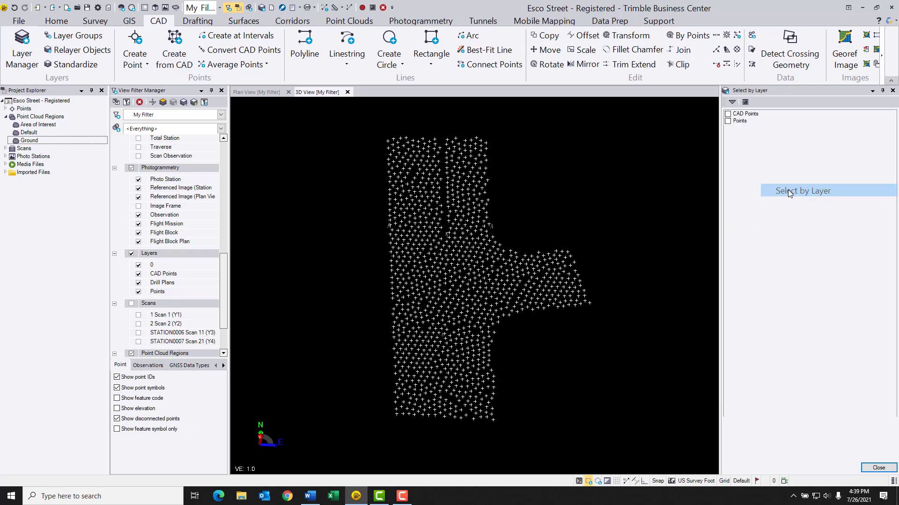
left_click(731, 115)
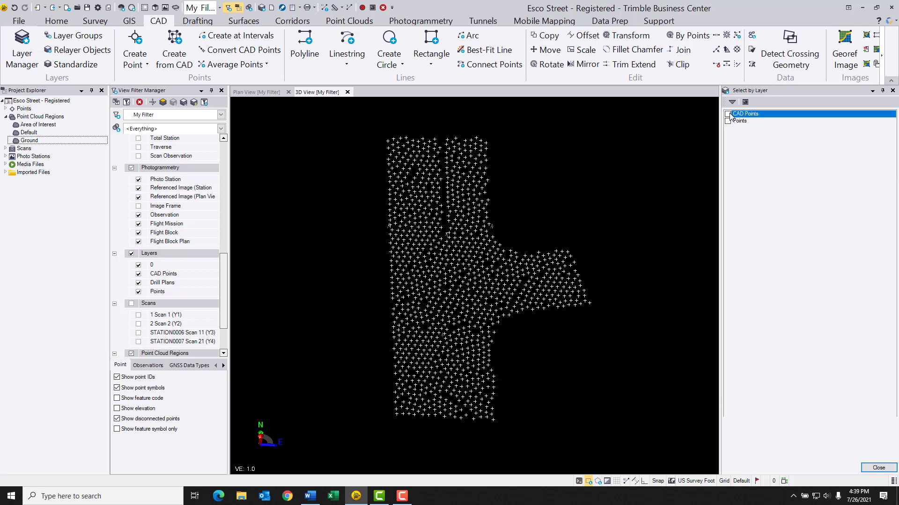
left_click(878, 468)
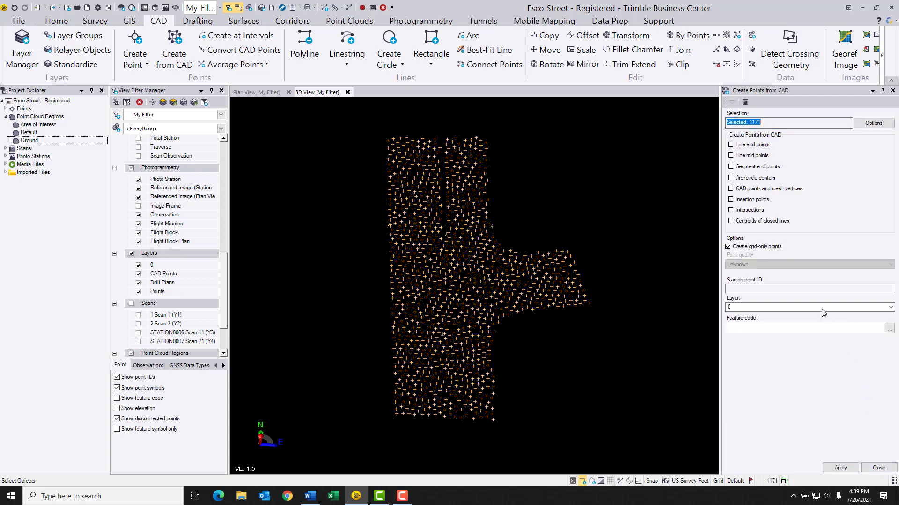
left_click(730, 188)
Set starting point ID 3000 and send points to a new 'Road Points' layer
left_click(731, 289)
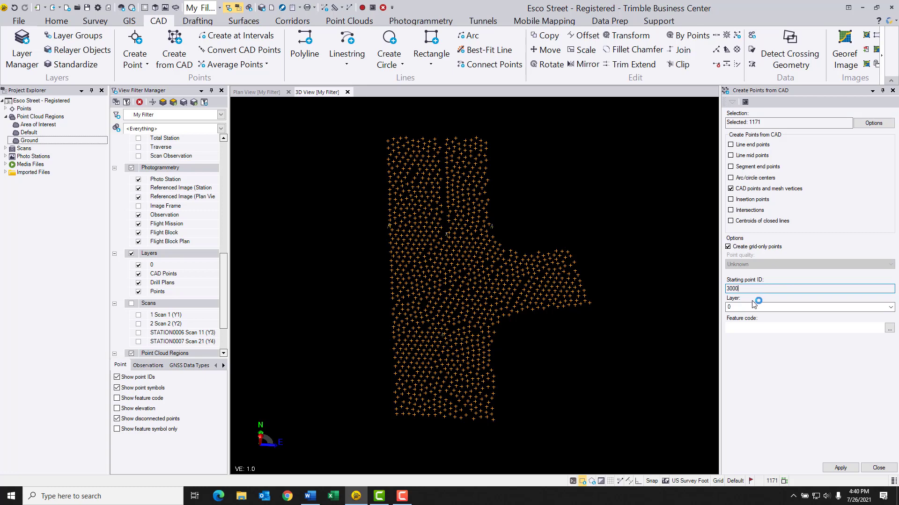
left_click(891, 308)
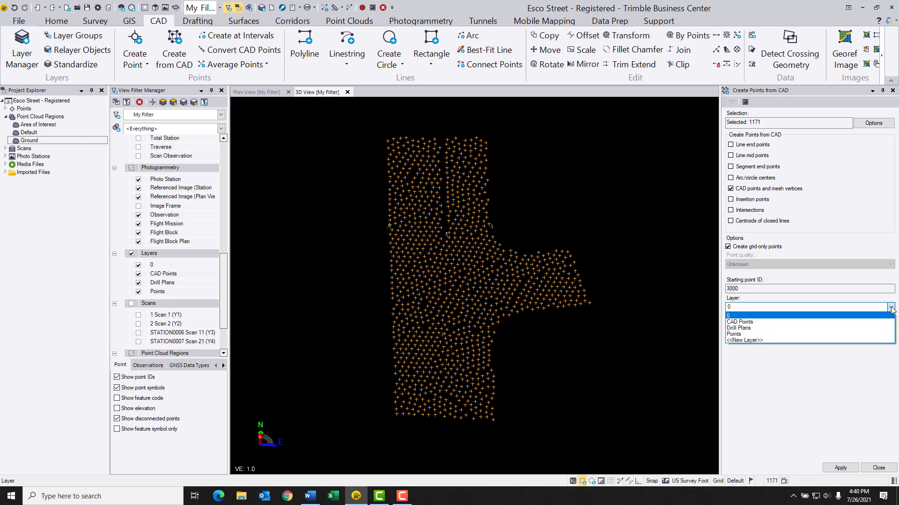
left_click(744, 341)
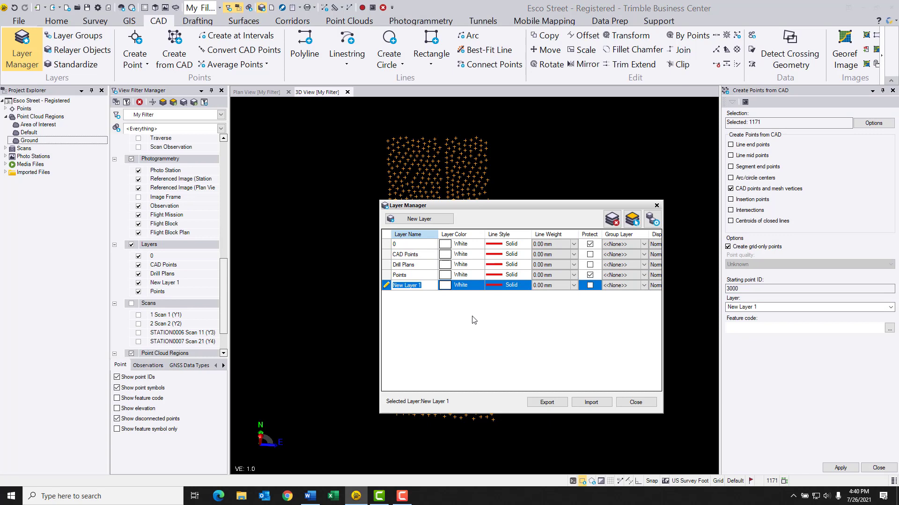
type("Road Points")
key("Return")
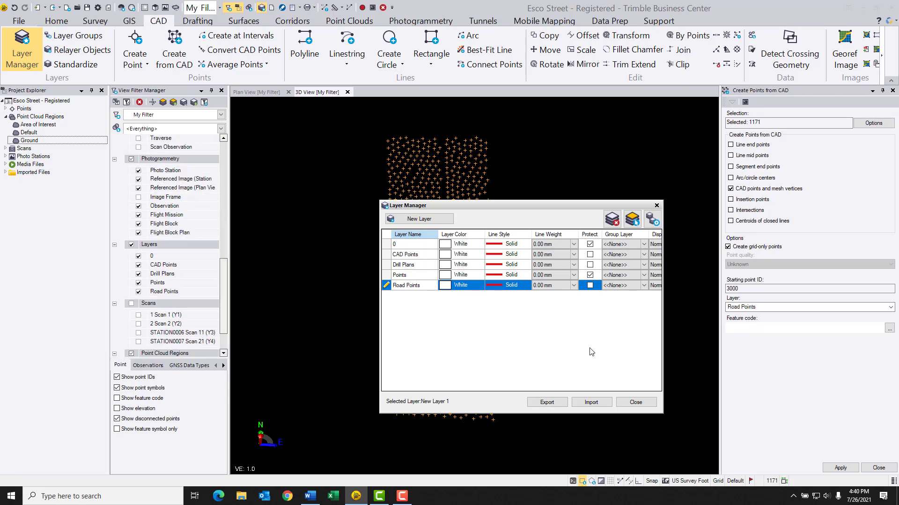
left_click(632, 403)
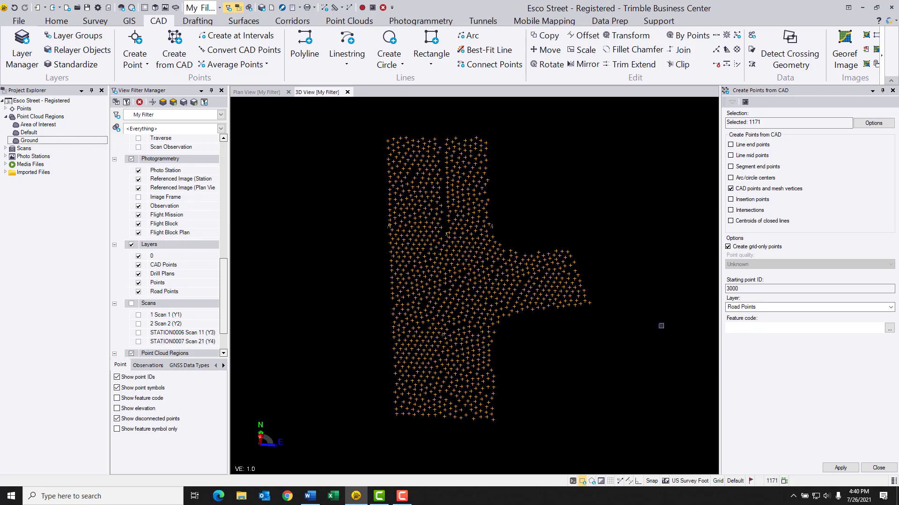
Create the 1171 points from the CAD vertices and close the Create Points from CAD pane
left_click(840, 468)
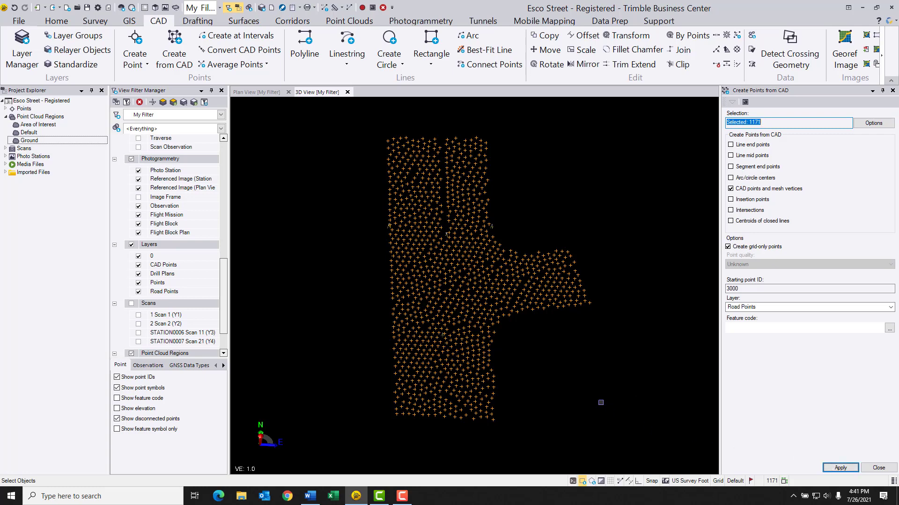
left_click(840, 468)
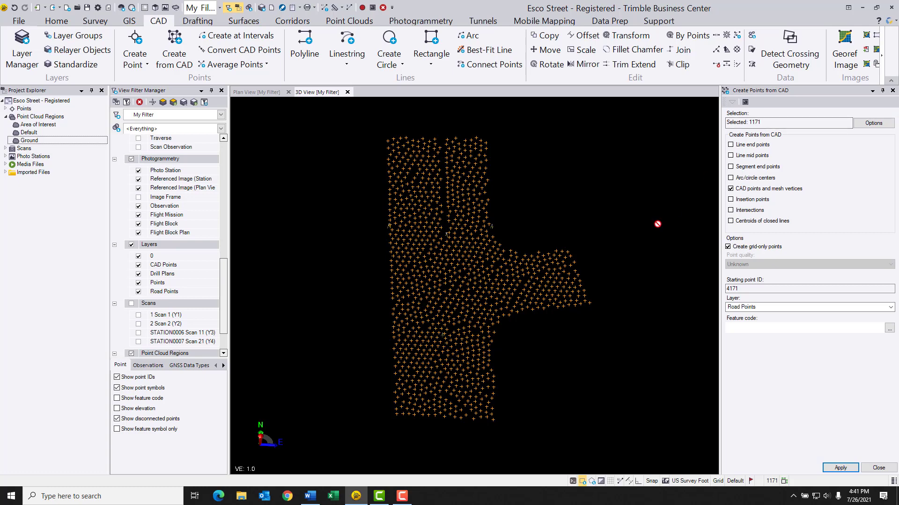
left_click(878, 468)
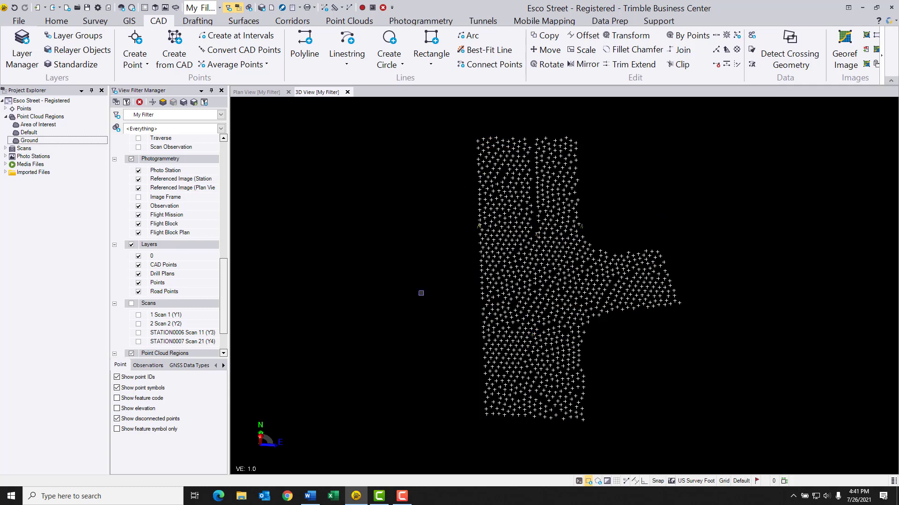
Check Raw Data in View Filter Manager and inspect the ID-labelled road points across the intersection
left_click_drag(226, 290, 243, 189)
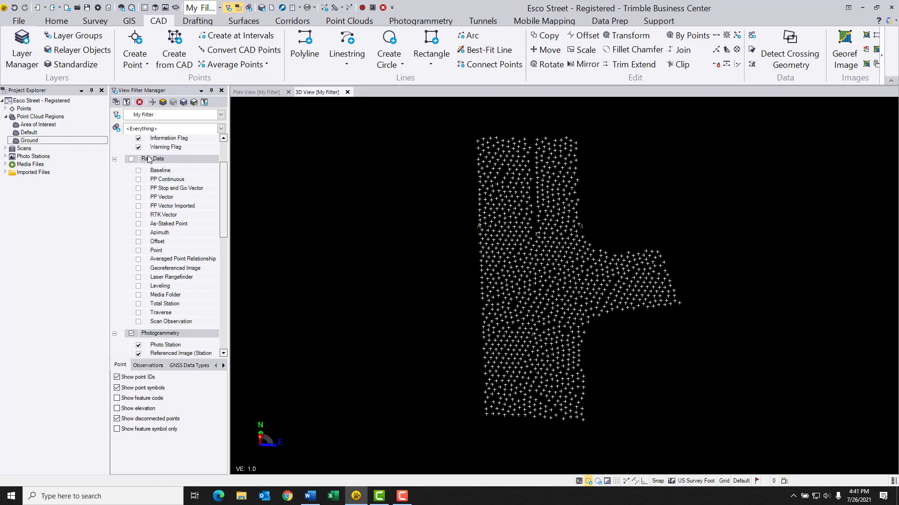
left_click(132, 159)
scroll(538, 280, "up", 8)
scroll(505, 227, "up", 2)
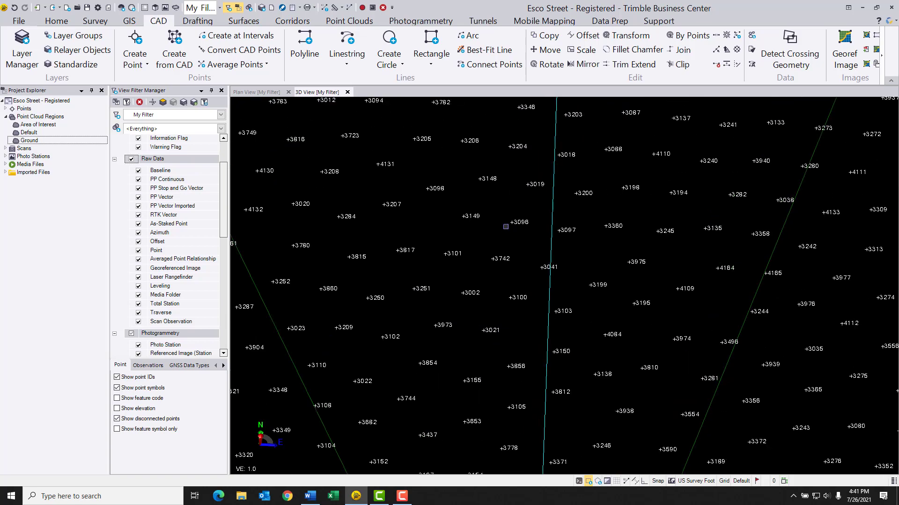
scroll(504, 228, "down", 10)
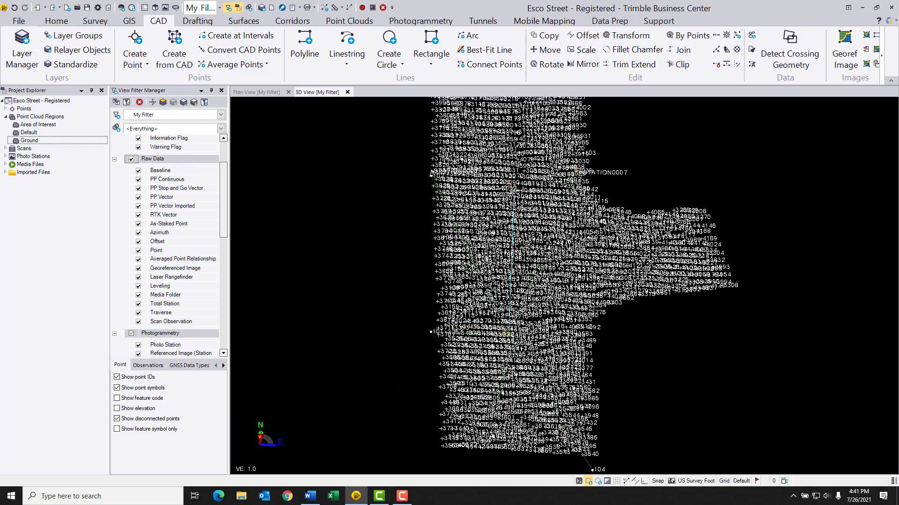
scroll(490, 389, "up", 5)
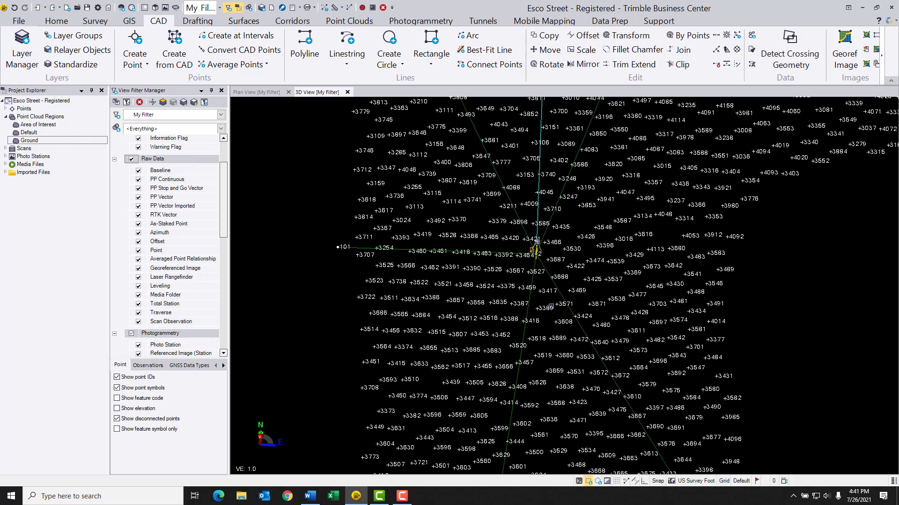
scroll(577, 216, "down", 5)
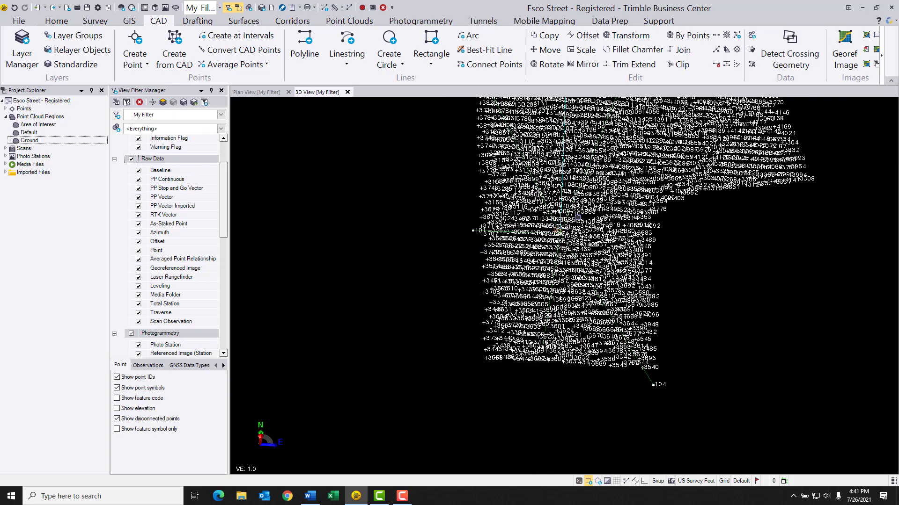
middle_click_drag(526, 317, 524, 313)
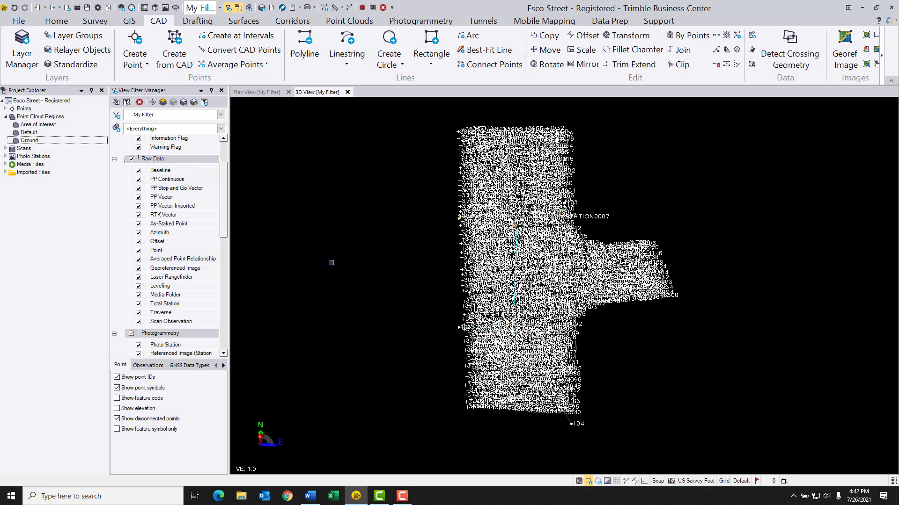
middle_click_drag(504, 274, 465, 244)
Set up a P,N,E,elev,Code export of the Road Points layer points named Esco Street - Road Points
left_click(61, 23)
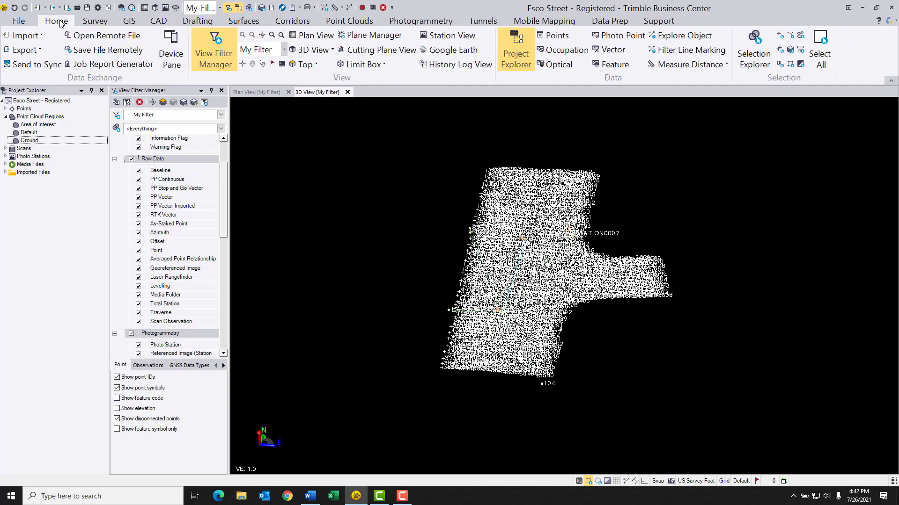
left_click(23, 50)
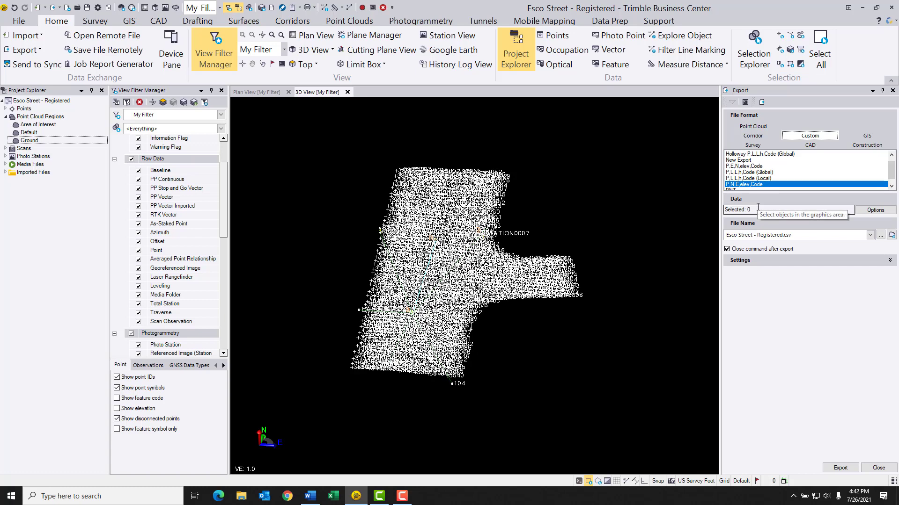
left_click(873, 211)
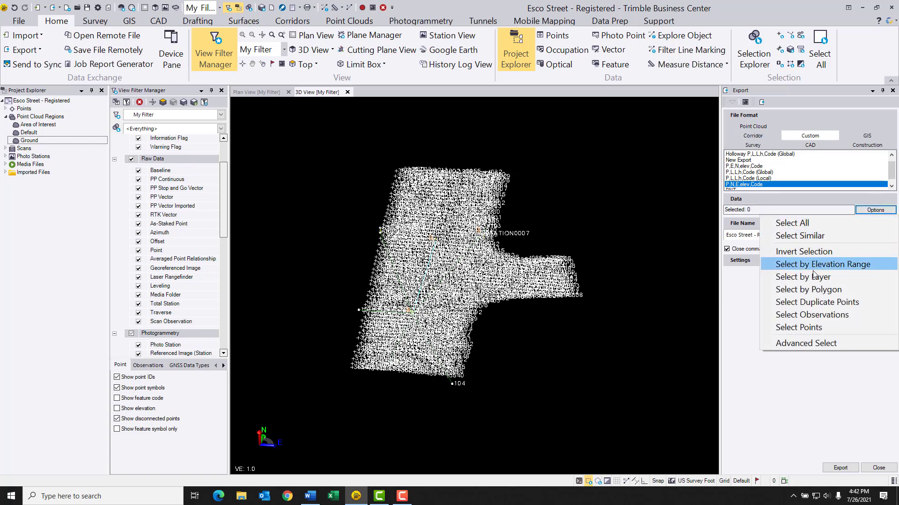
left_click(797, 277)
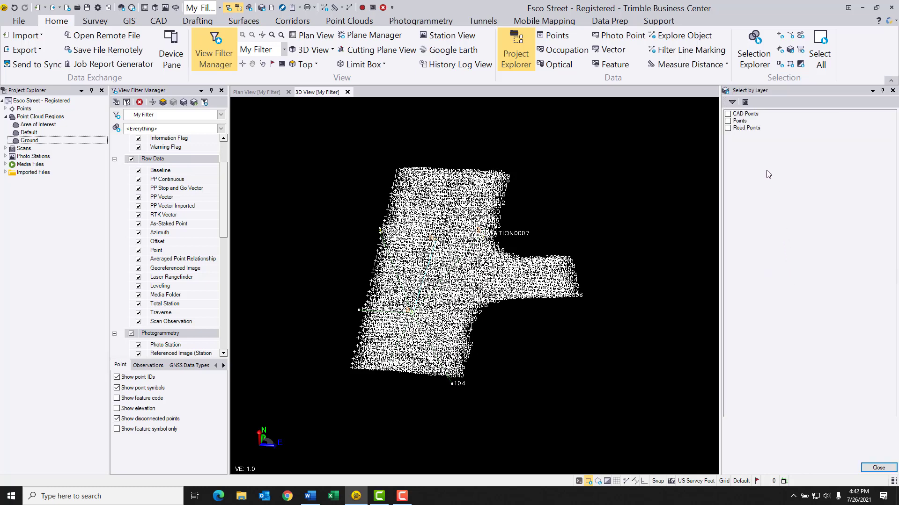
left_click(728, 128)
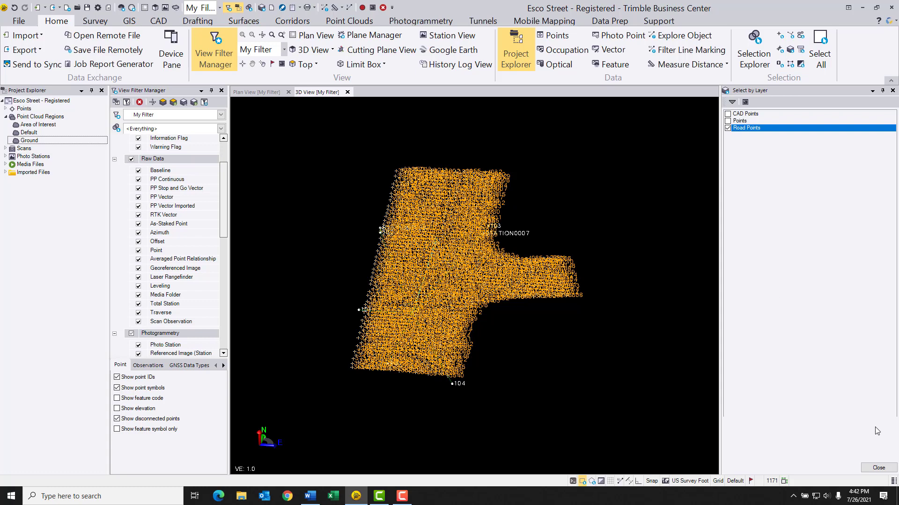
left_click(877, 468)
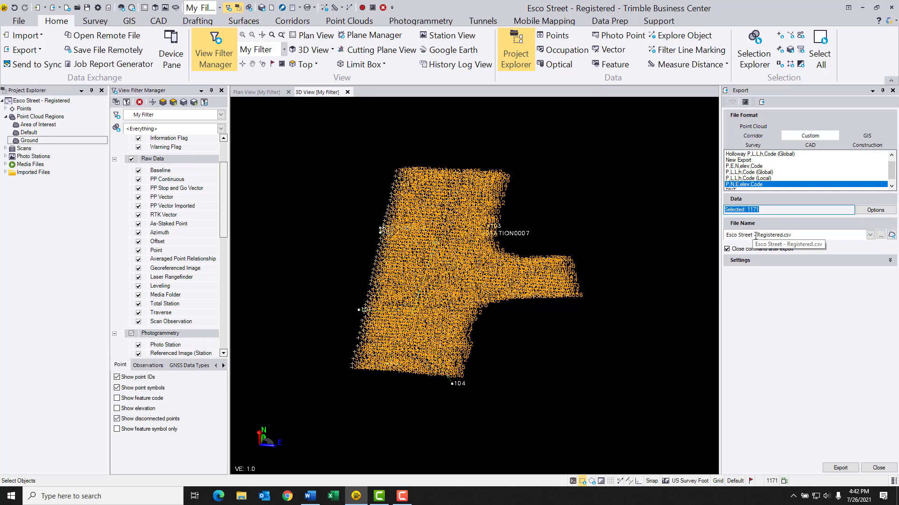
left_click_drag(758, 237, 815, 235)
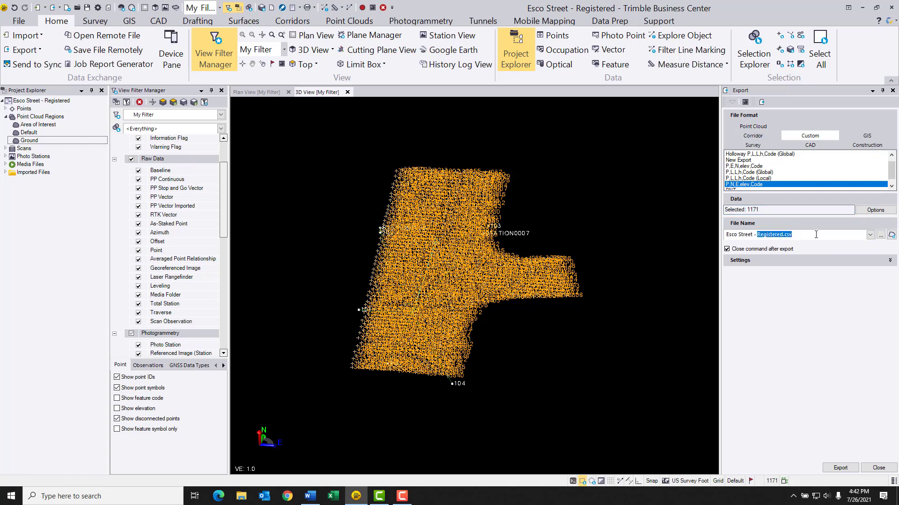
type("R")
Save Esco Street - Road Points.csv to the Desktop and export the 1171 points
left_click(880, 235)
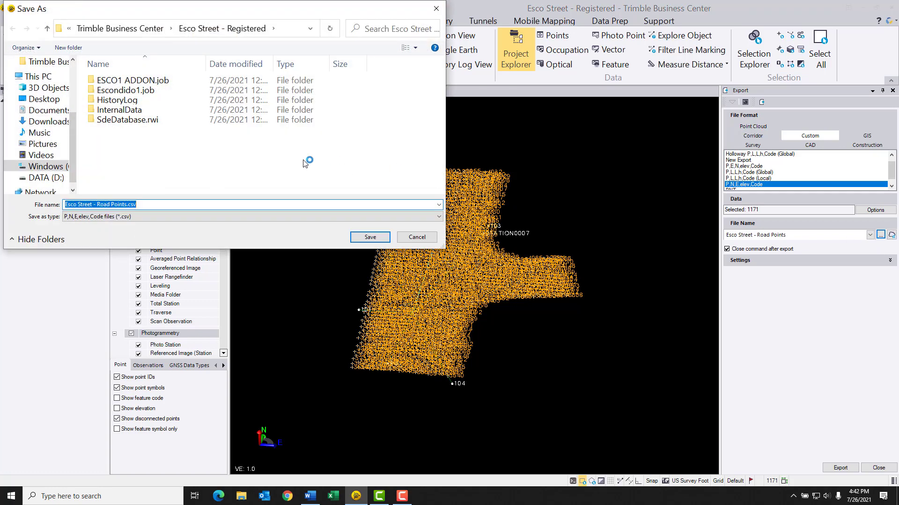
left_click(42, 100)
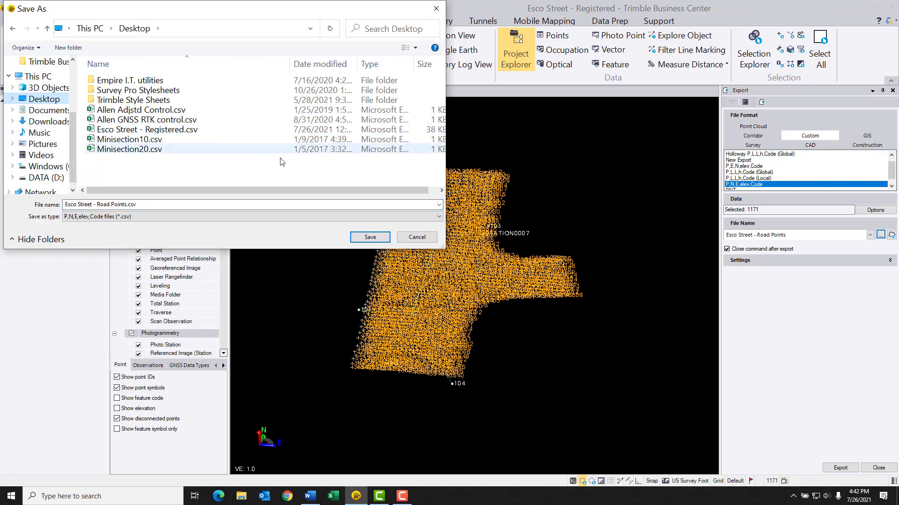
left_click(370, 238)
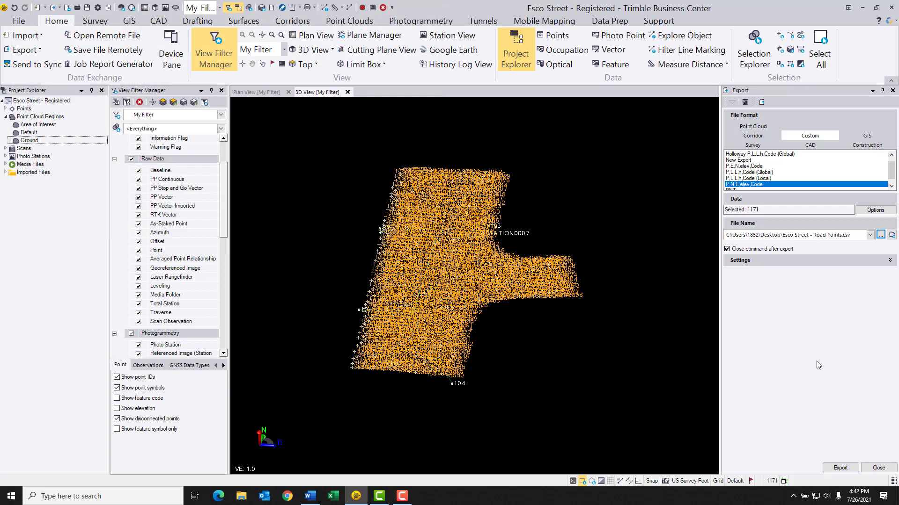
left_click(841, 468)
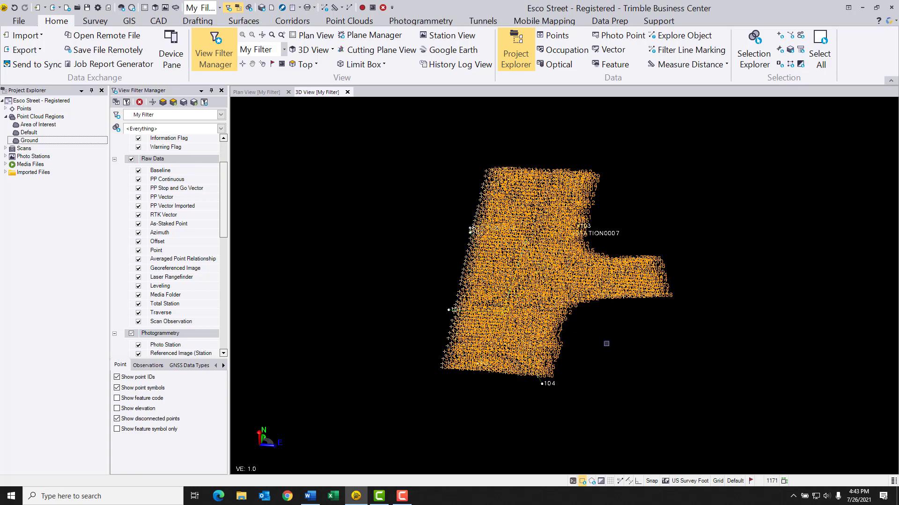
Clear the point selection, minimize Trimble Business Center and open Esco Street - Road Points.csv from the desktop
left_click(779, 175)
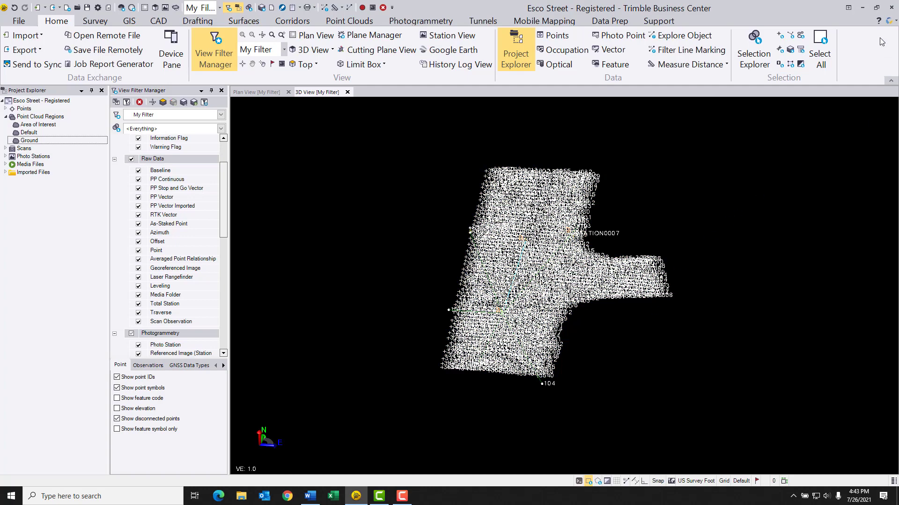
left_click(864, 8)
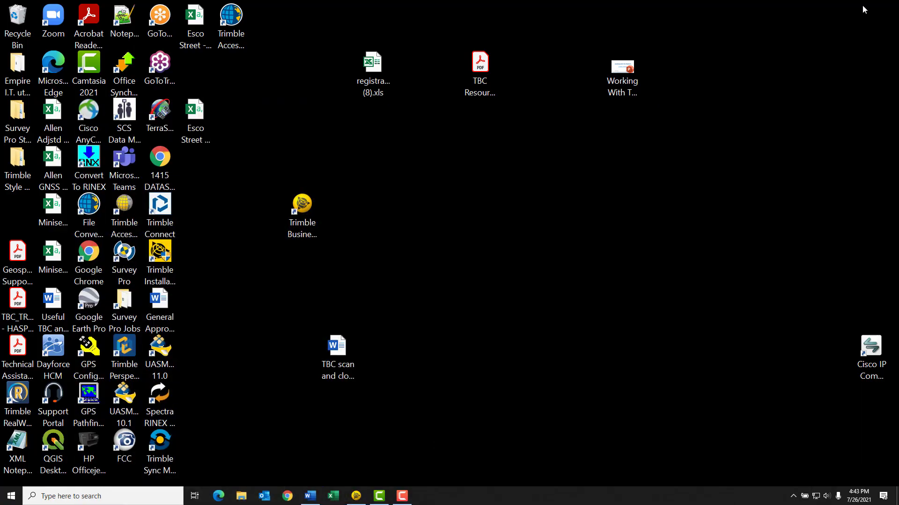
left_click(198, 116)
double_click(198, 116)
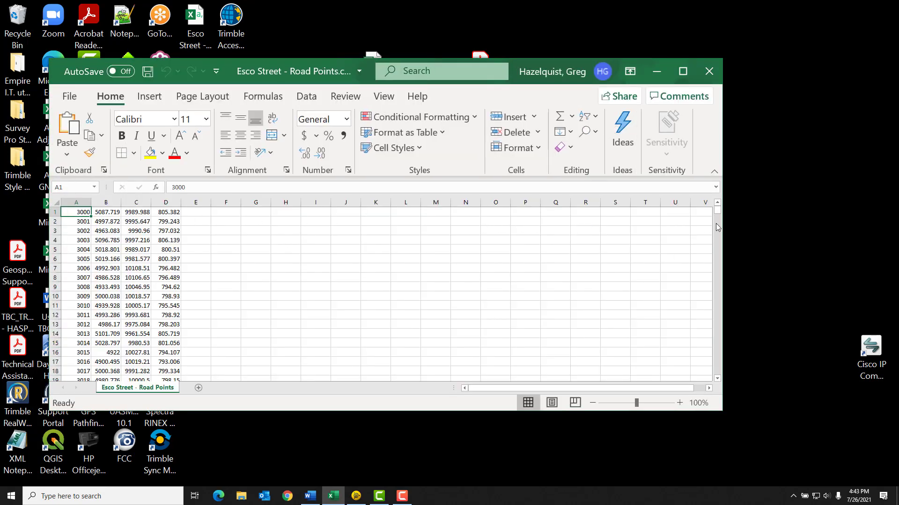
Widen the point columns, confirm the data ends at point 4170 in row 1171, and close Excel
left_click_drag(88, 207, 272, 202)
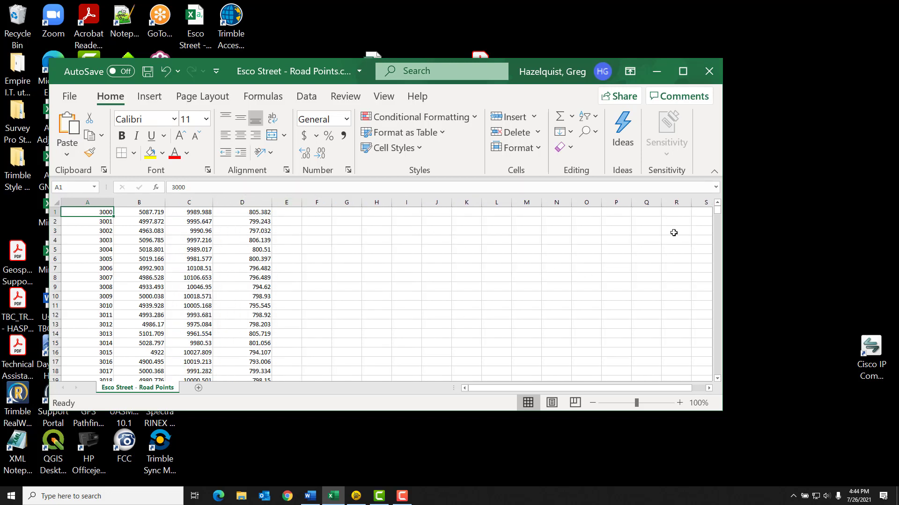
left_click_drag(718, 211, 719, 380)
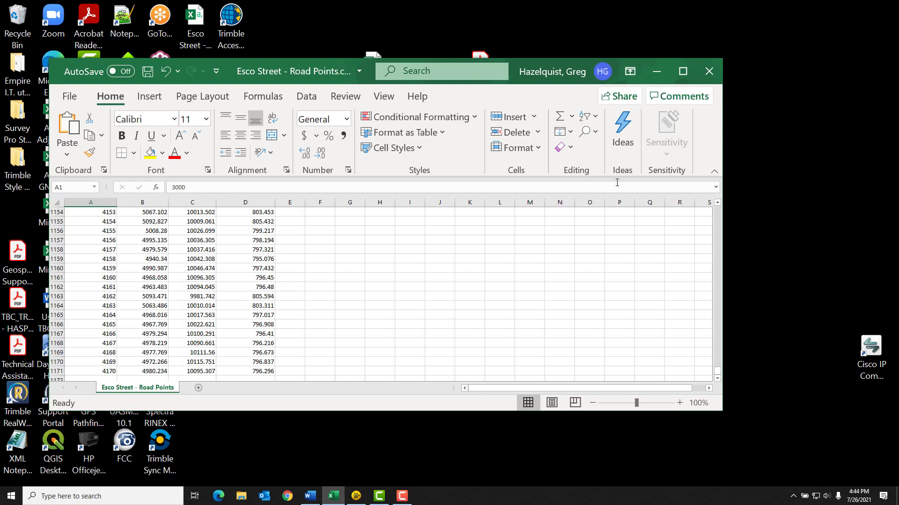
left_click(710, 74)
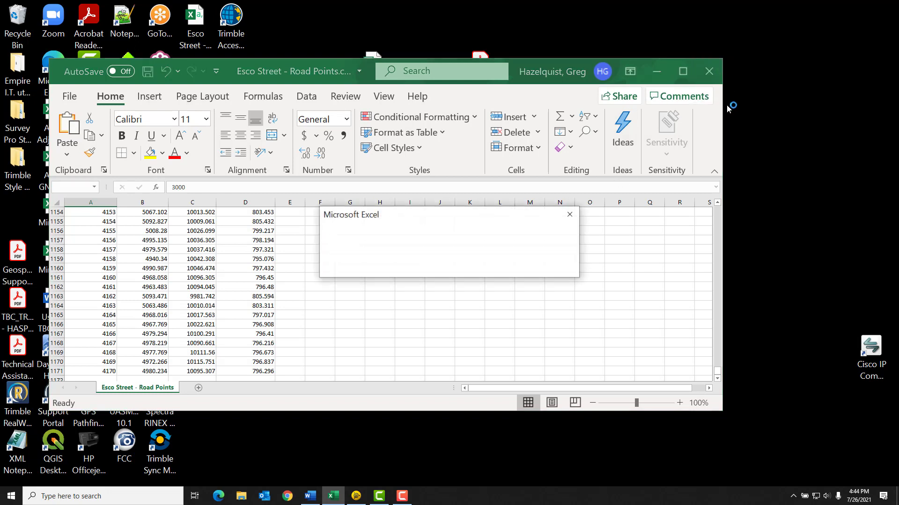